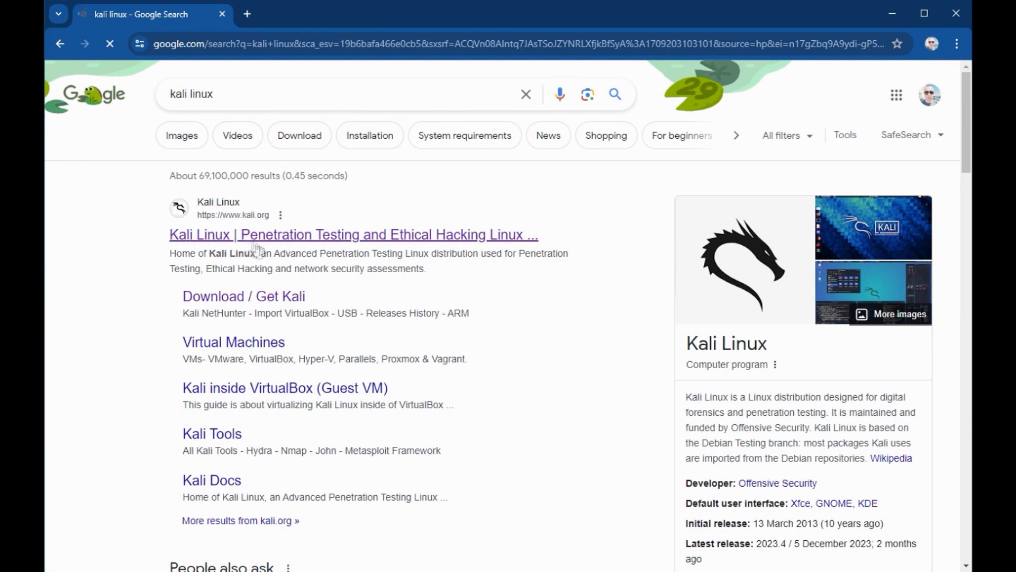
# Open the official Kali Linux website from the search results and look over the homepage's introduction and tools sections
pyautogui.click(385, 235)
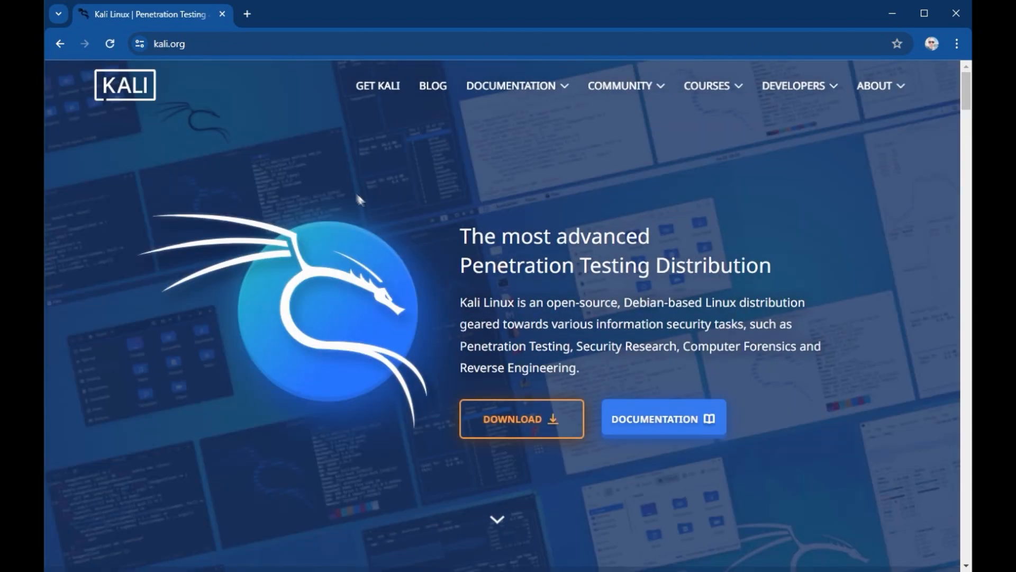
pyautogui.scroll(-7, 656, 240)
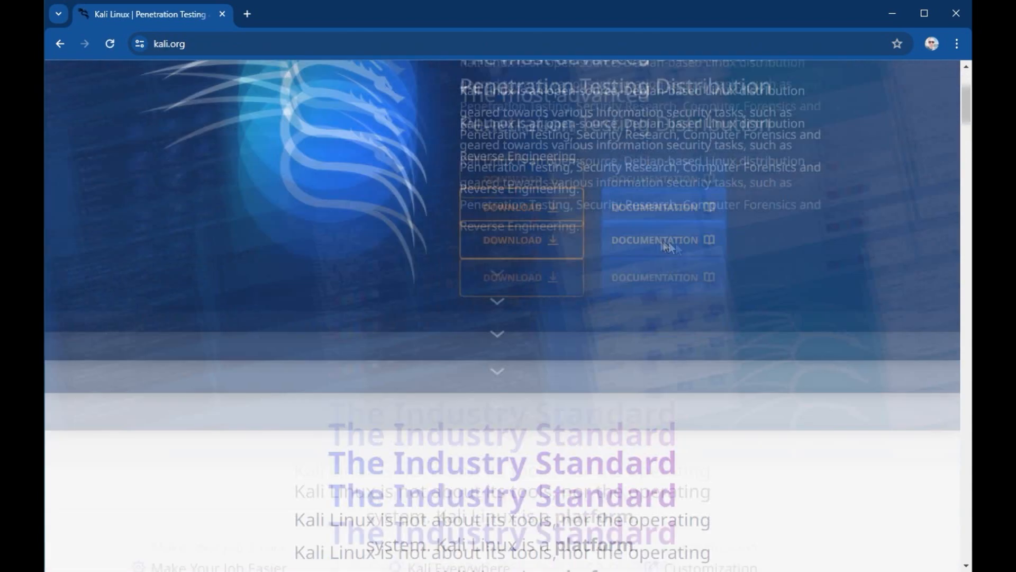
pyautogui.scroll(-4, 722, 263)
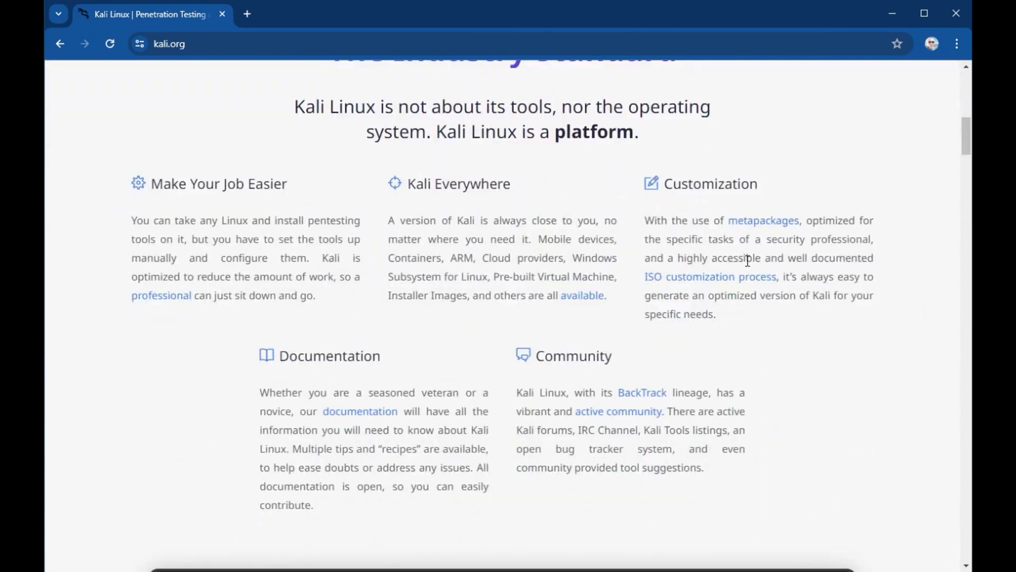
pyautogui.scroll(-10, 749, 279)
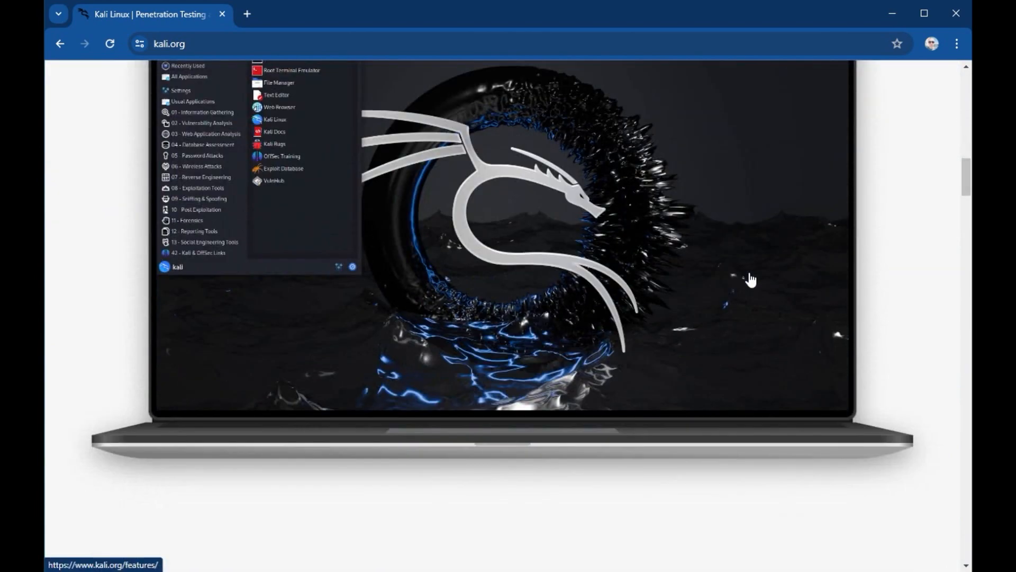
pyautogui.scroll(-10, 750, 279)
pyautogui.scroll(-3, 741, 267)
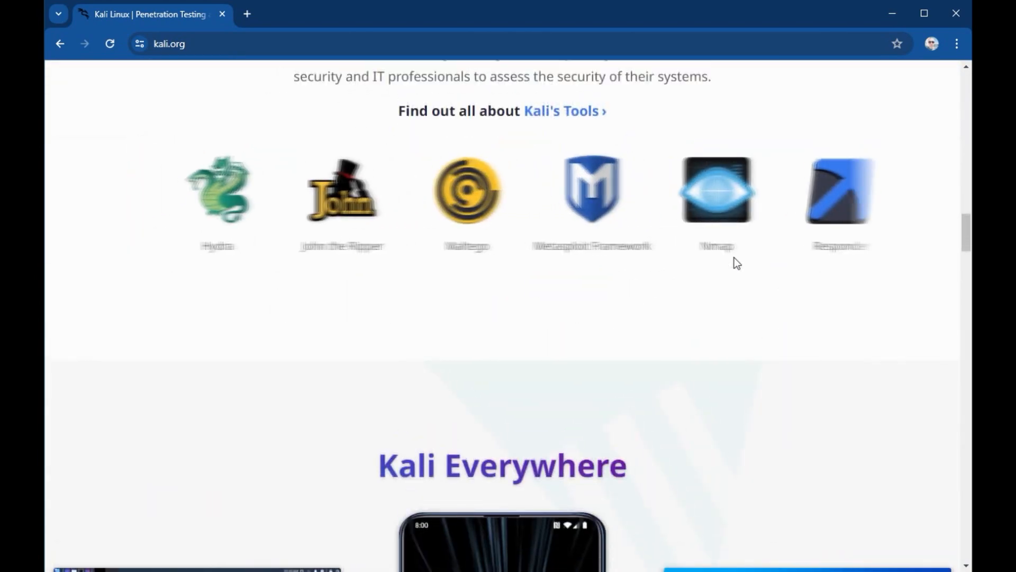
# Review the Undercover Mode, Kali NetHunter and Win-KeX descriptions in the Kali Everywhere section, highlighting each heading
pyautogui.scroll(-9, 736, 262)
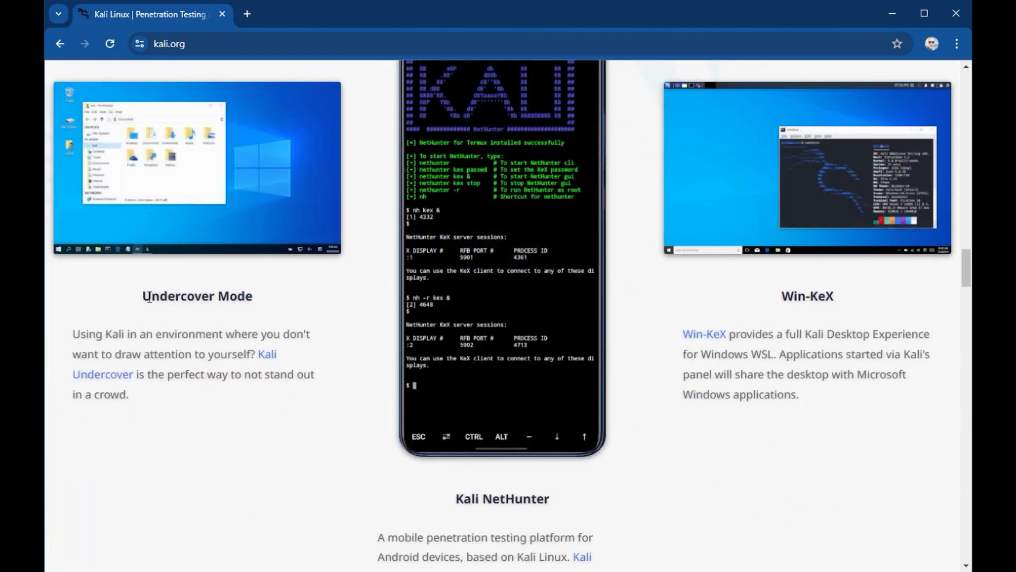
pyautogui.moveTo(148, 298); pyautogui.dragTo(266, 297)
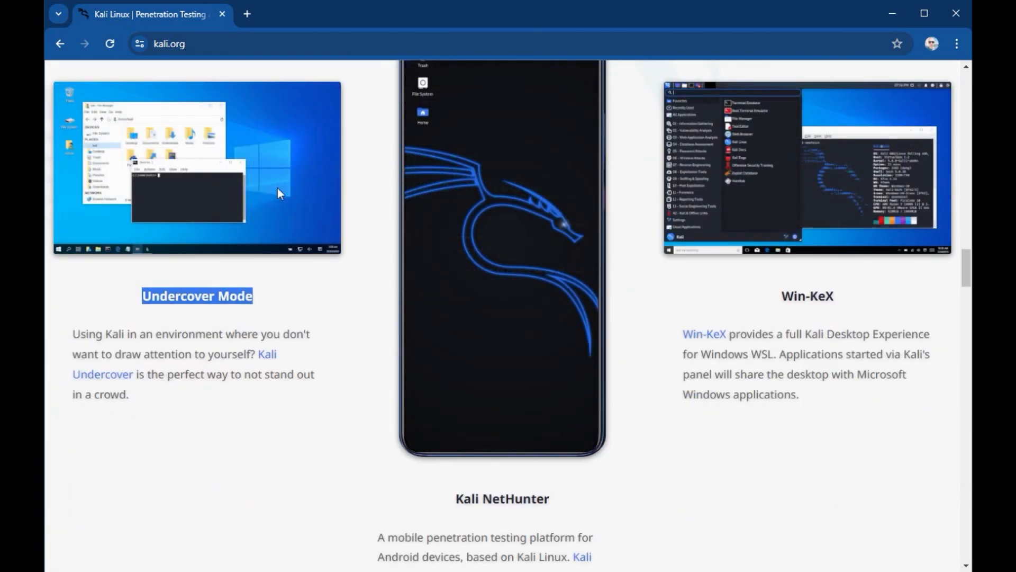
pyautogui.moveTo(458, 500); pyautogui.dragTo(556, 498)
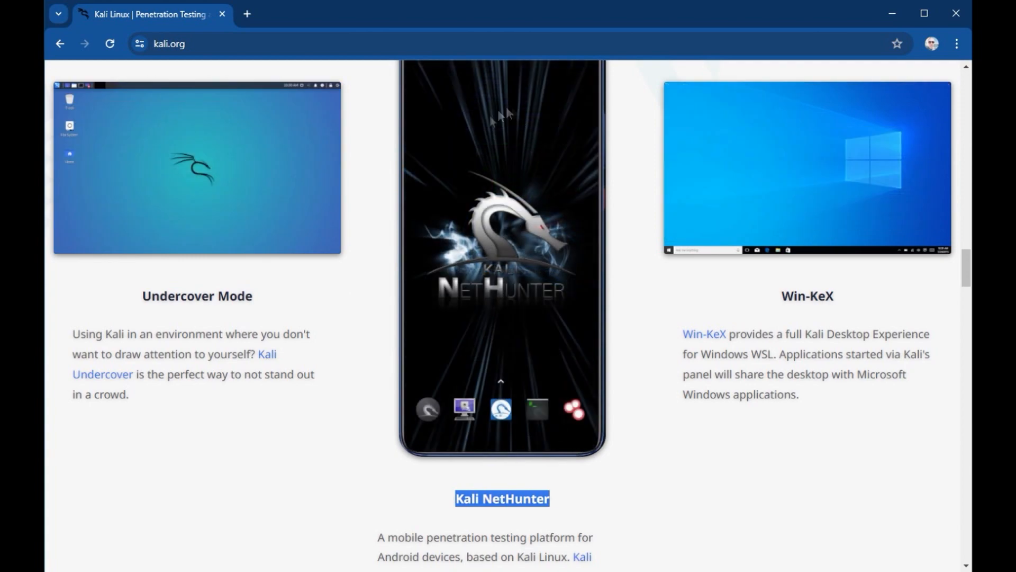
pyautogui.scroll(1, 675, 426)
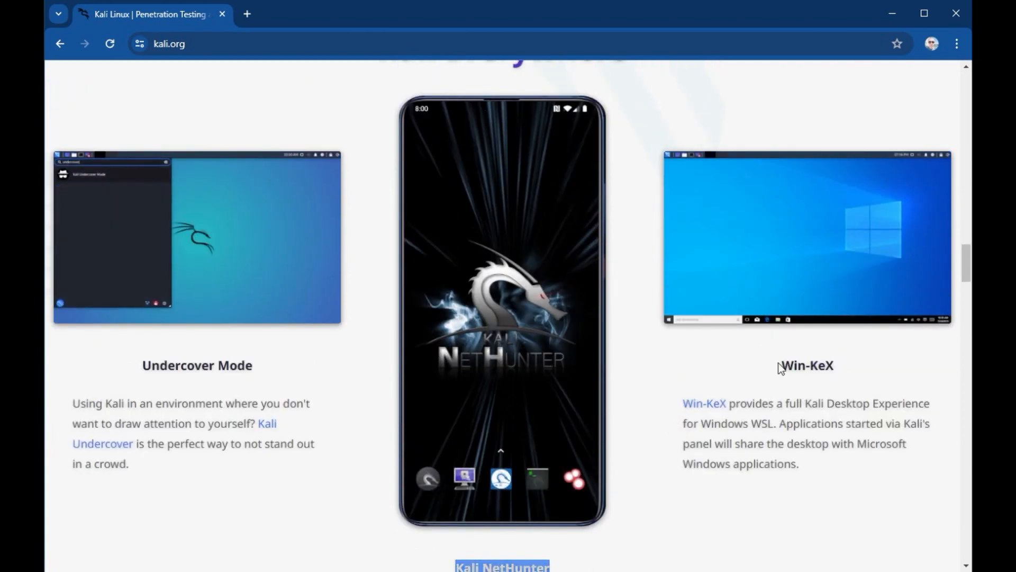
pyautogui.moveTo(780, 366); pyautogui.dragTo(839, 367)
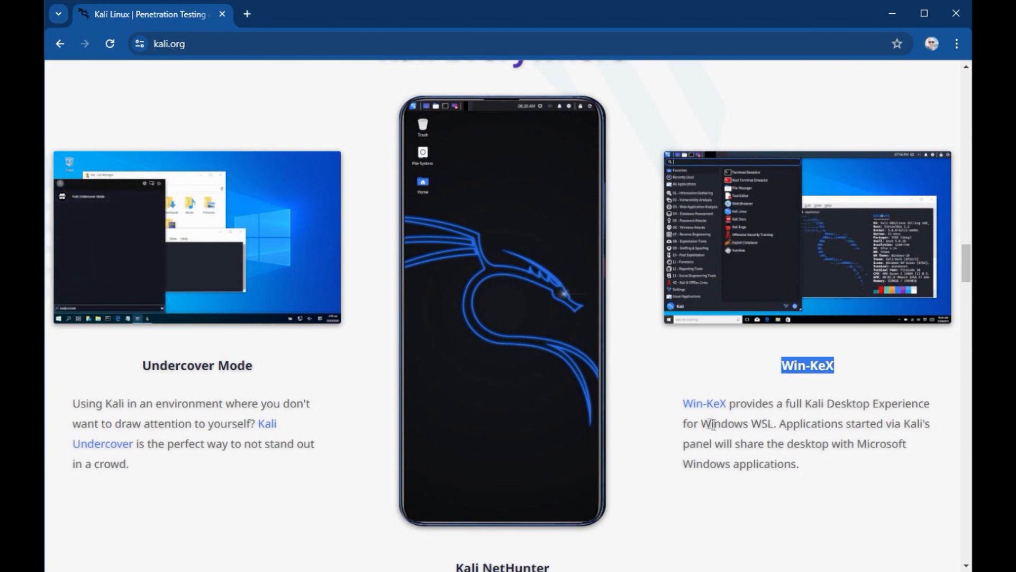
pyautogui.moveTo(702, 424); pyautogui.dragTo(778, 424)
# Examine the platform options, the Xfce, GNOME Shell and KDE Plasma desktops, and the latest blog news on the homepage
pyautogui.scroll(-10, 565, 198)
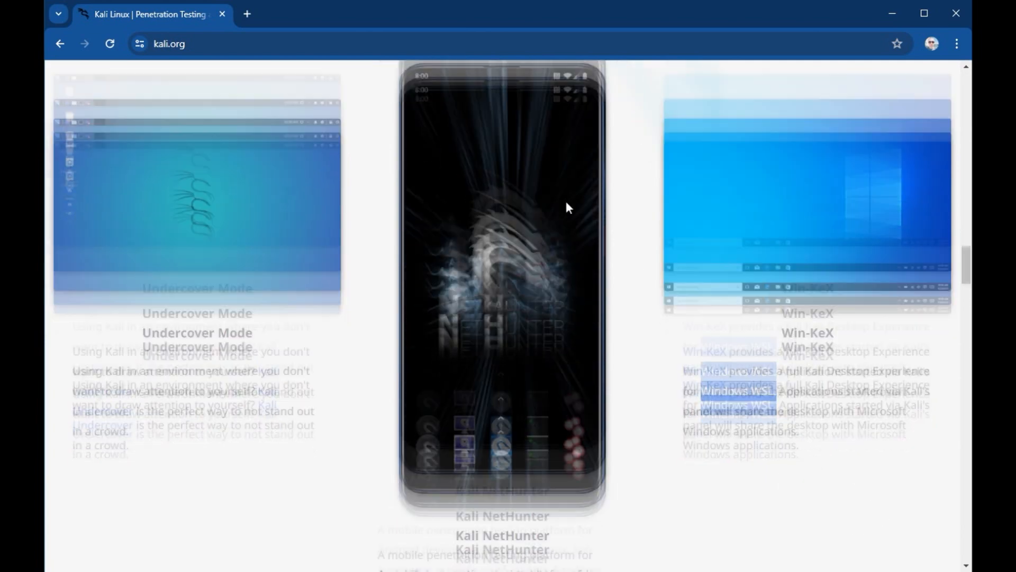
pyautogui.scroll(-5, 630, 211)
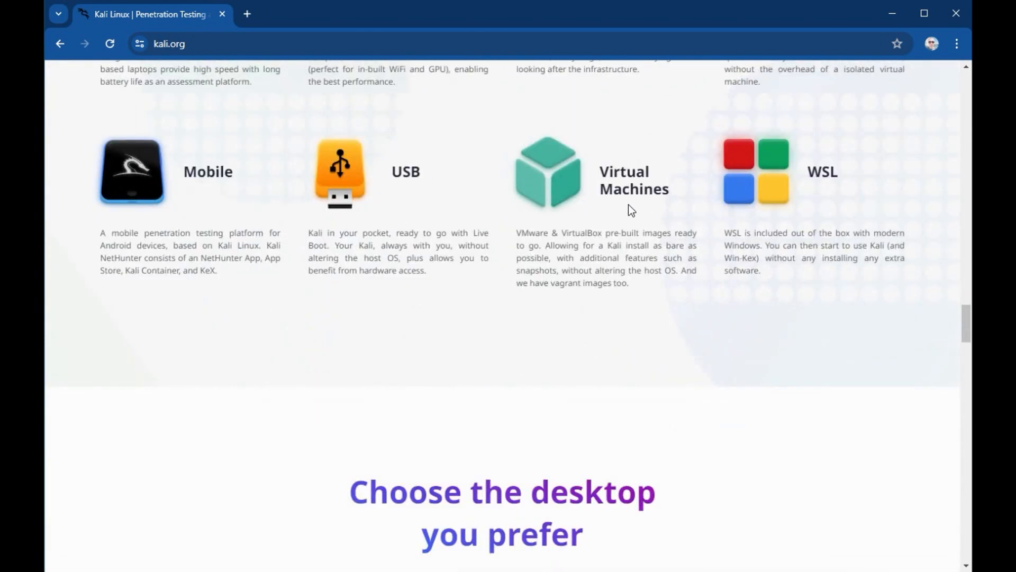
pyautogui.scroll(-8, 665, 233)
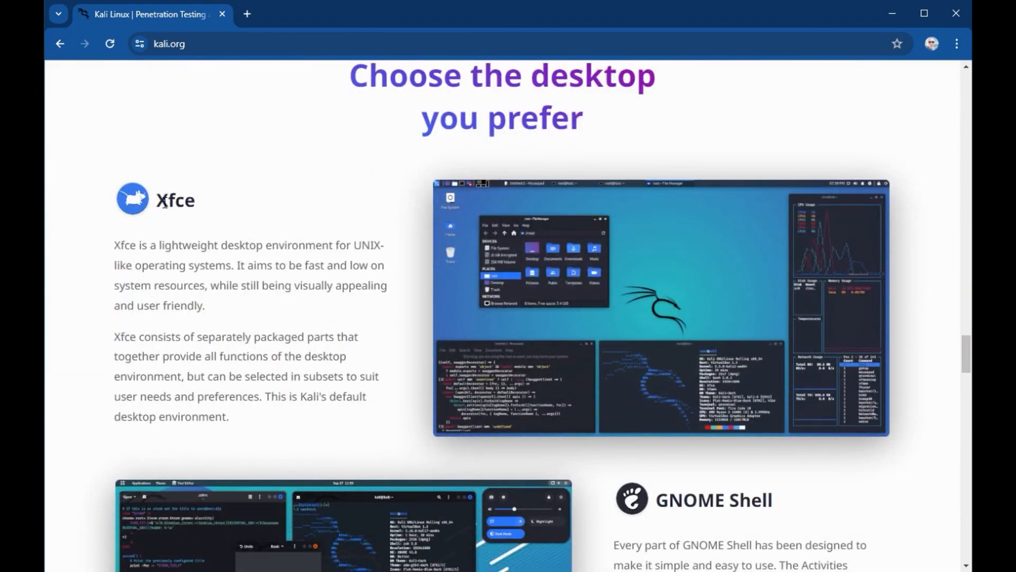
pyautogui.moveTo(157, 205); pyautogui.dragTo(208, 210)
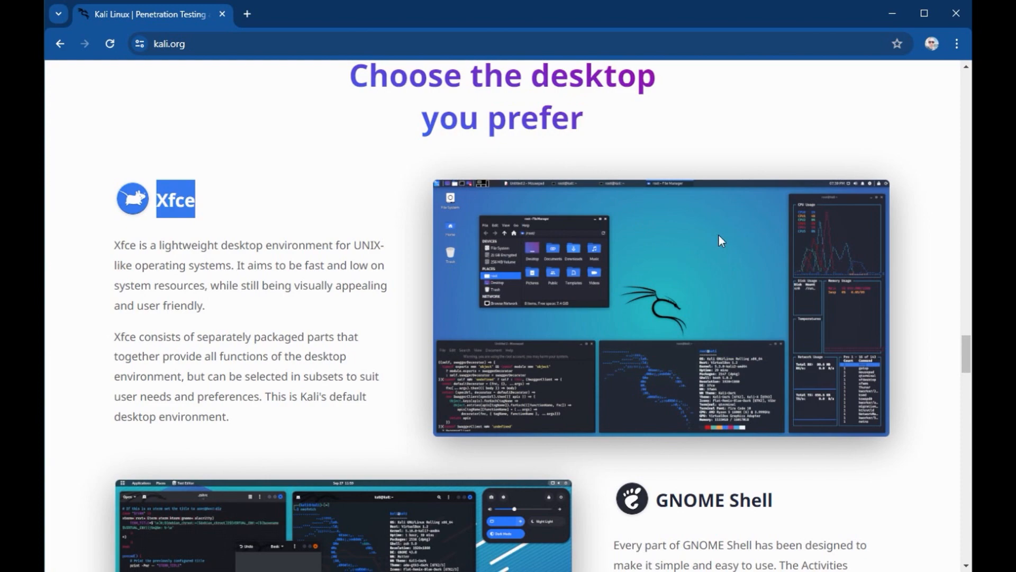
pyautogui.scroll(-5, 722, 241)
pyautogui.moveTo(658, 223); pyautogui.dragTo(790, 231)
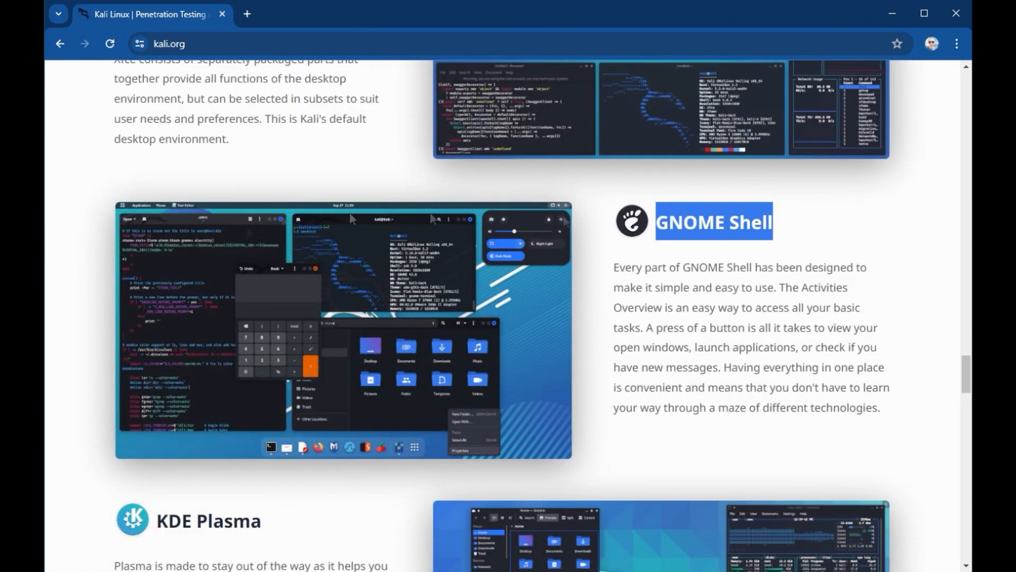
pyautogui.scroll(-5, 704, 345)
pyautogui.moveTo(158, 242); pyautogui.dragTo(286, 249)
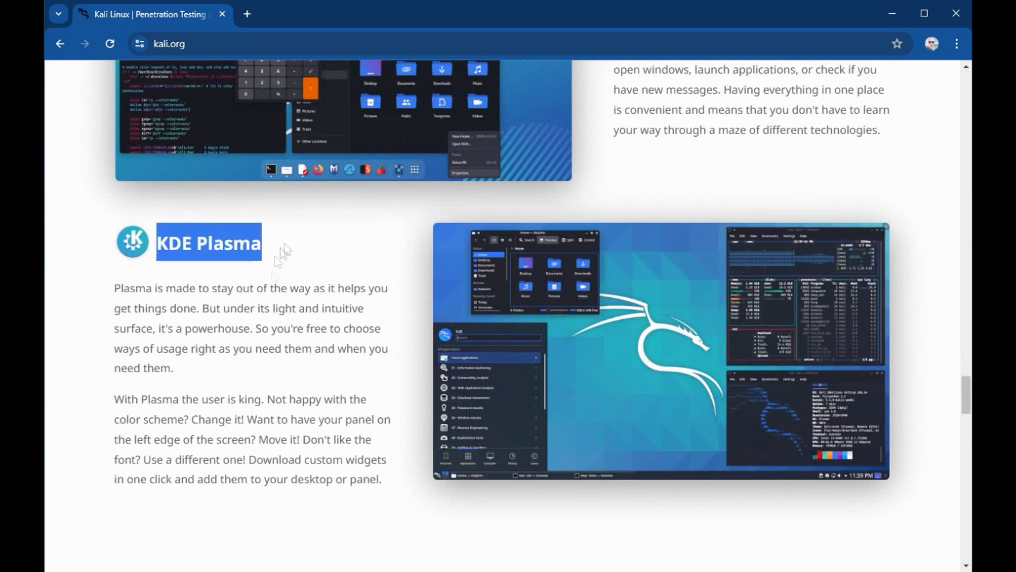
pyautogui.scroll(-11, 693, 316)
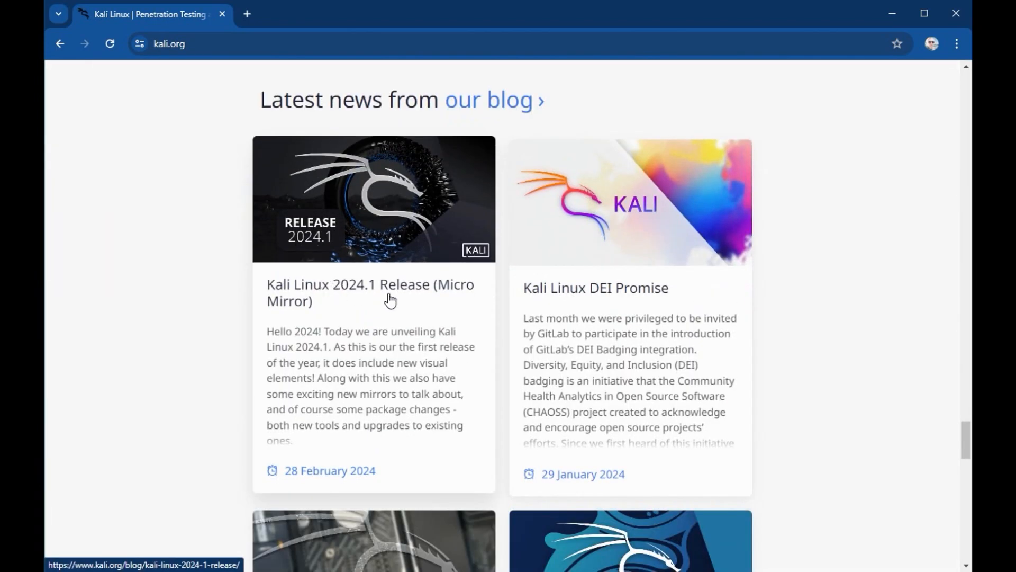
pyautogui.scroll(-5, 850, 325)
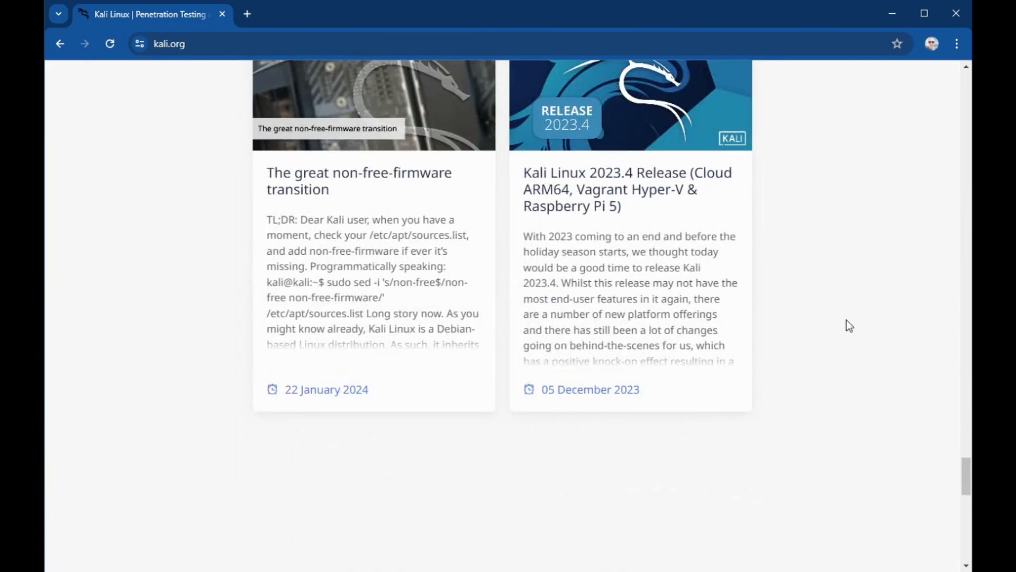
# Open the Kali download page from the homepage's top banner and review the available platforms, from Installer Images to Live Boot and WSL
pyautogui.scroll(10, 849, 326)
pyautogui.scroll(20, 847, 321)
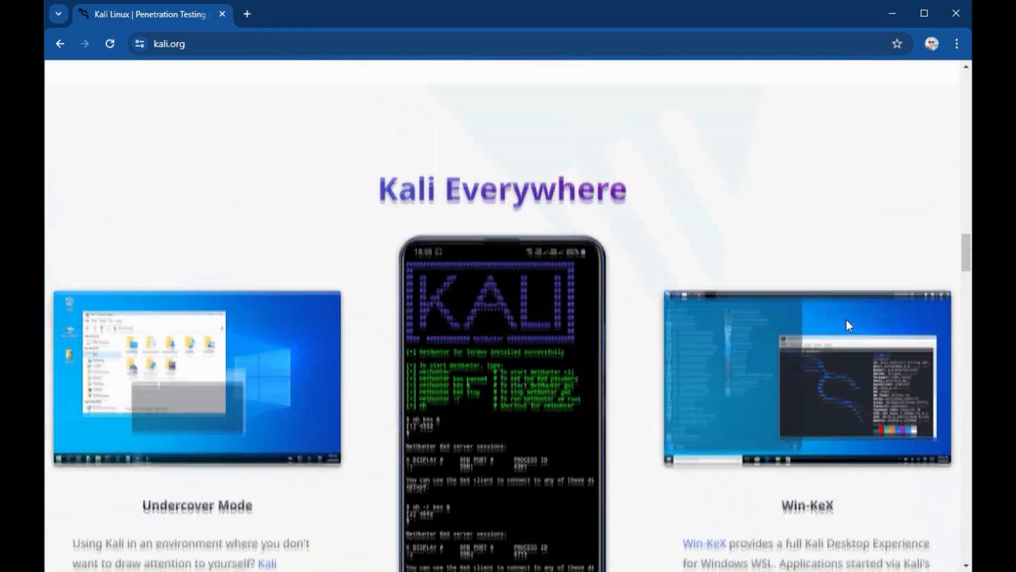
pyautogui.scroll(5, 846, 320)
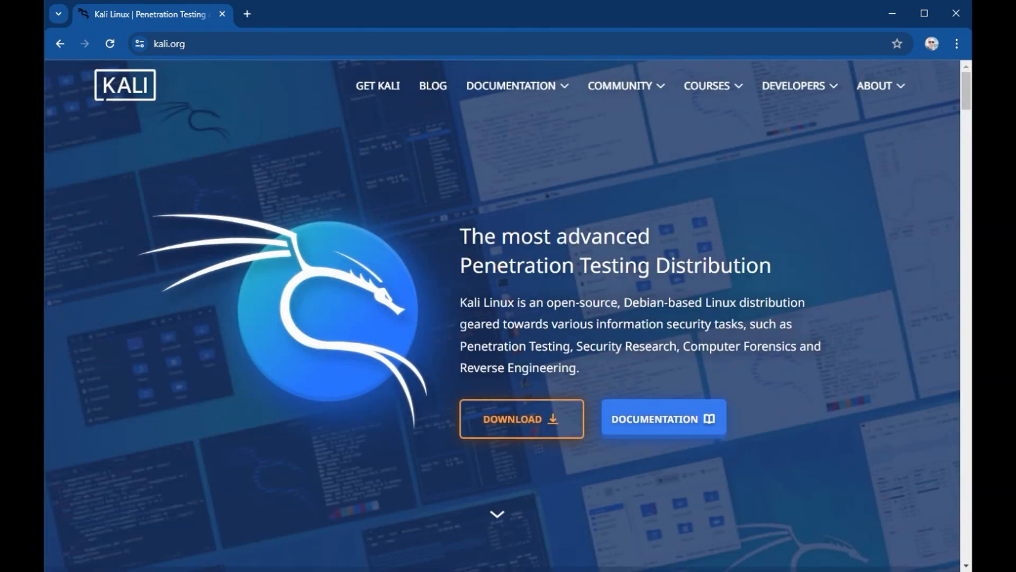
pyautogui.click(526, 434)
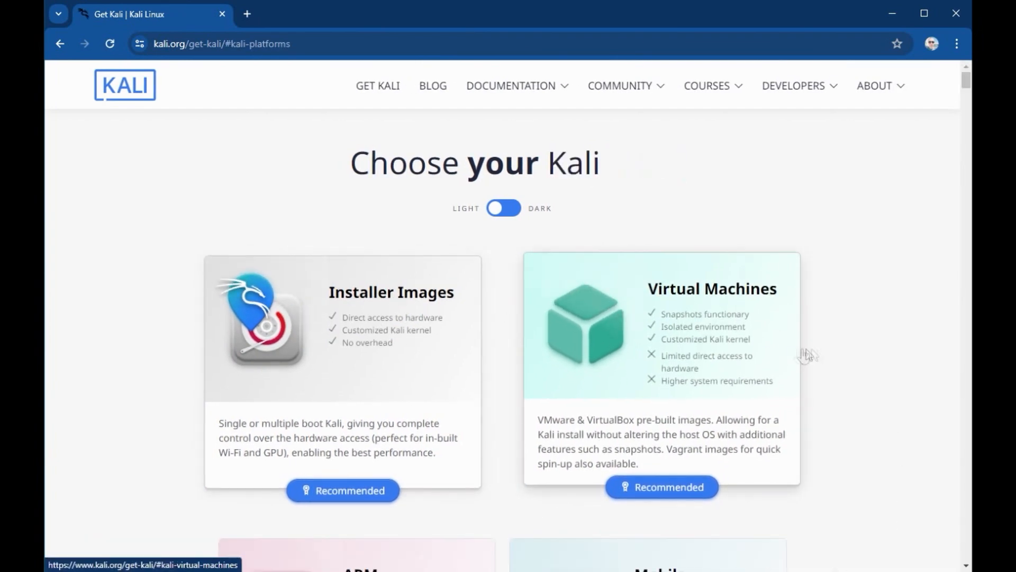
pyautogui.scroll(-5, 815, 354)
pyautogui.scroll(-4, 860, 386)
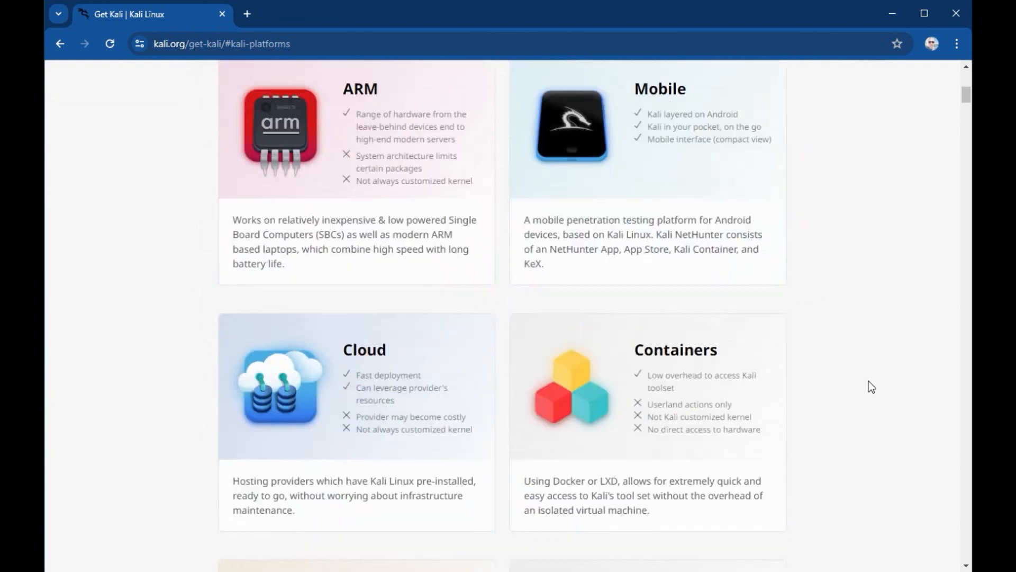
pyautogui.scroll(-4, 879, 395)
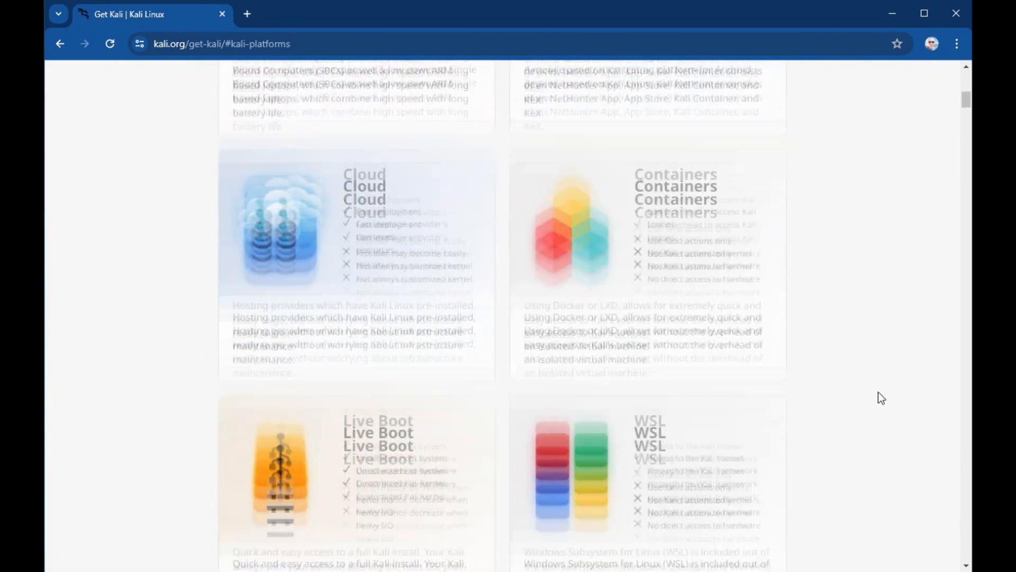
pyautogui.scroll(-5, 878, 397)
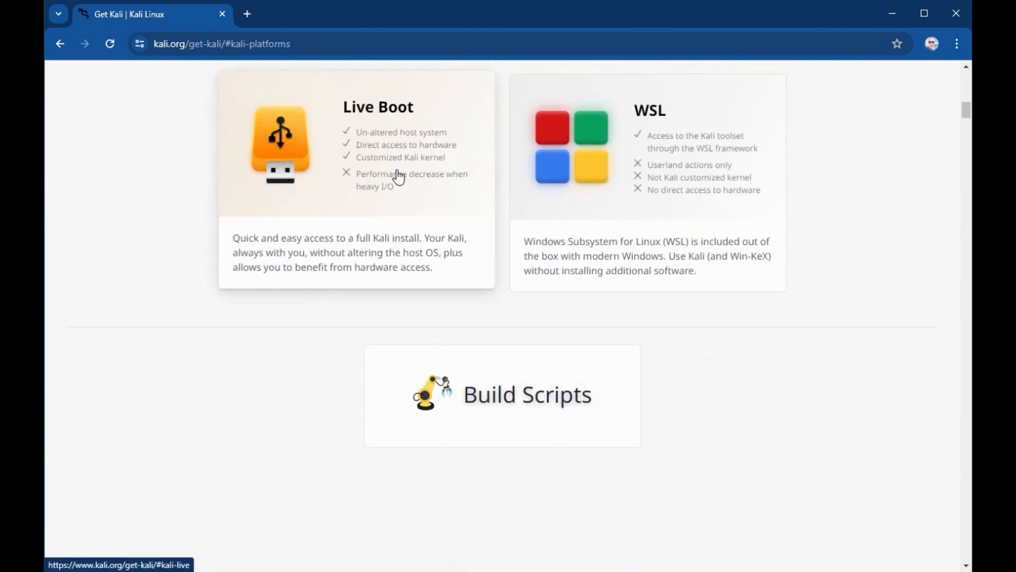
pyautogui.scroll(18, 914, 354)
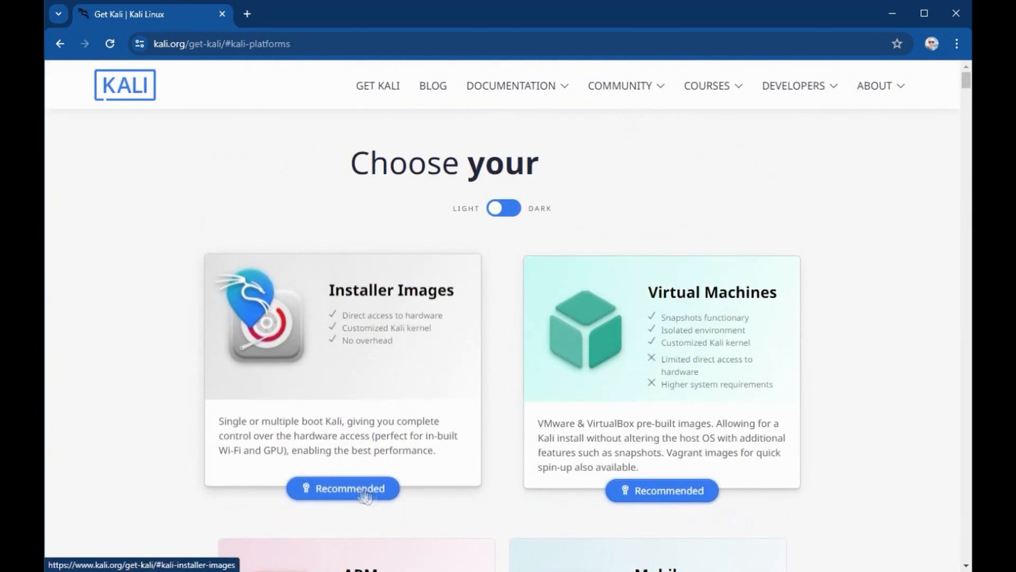
# Choose Installer Images and download the recommended 64-bit Kali Linux 2024.1 installer
pyautogui.click(341, 487)
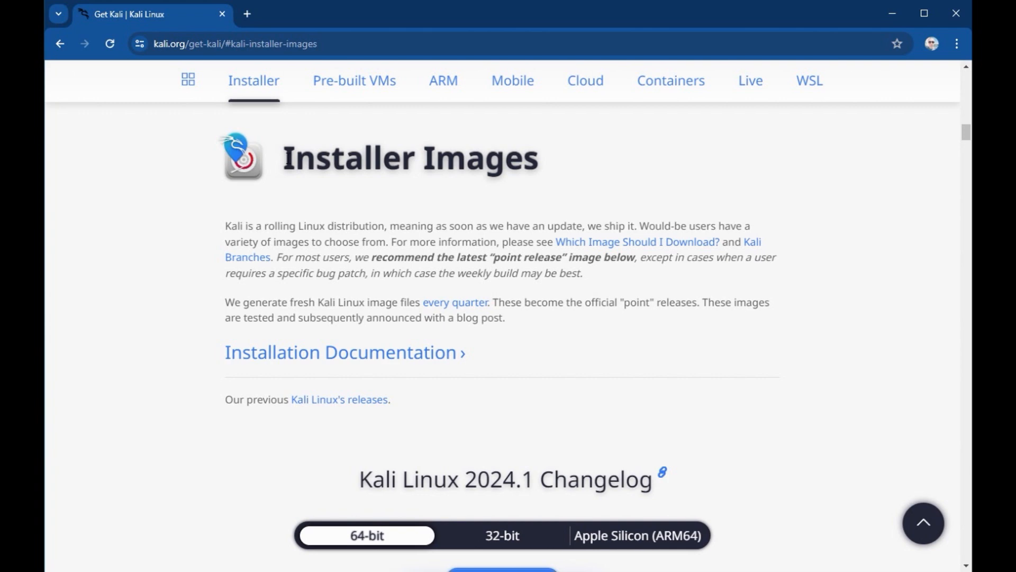
pyautogui.tripleClick(638, 188)
pyautogui.scroll(-3, 747, 322)
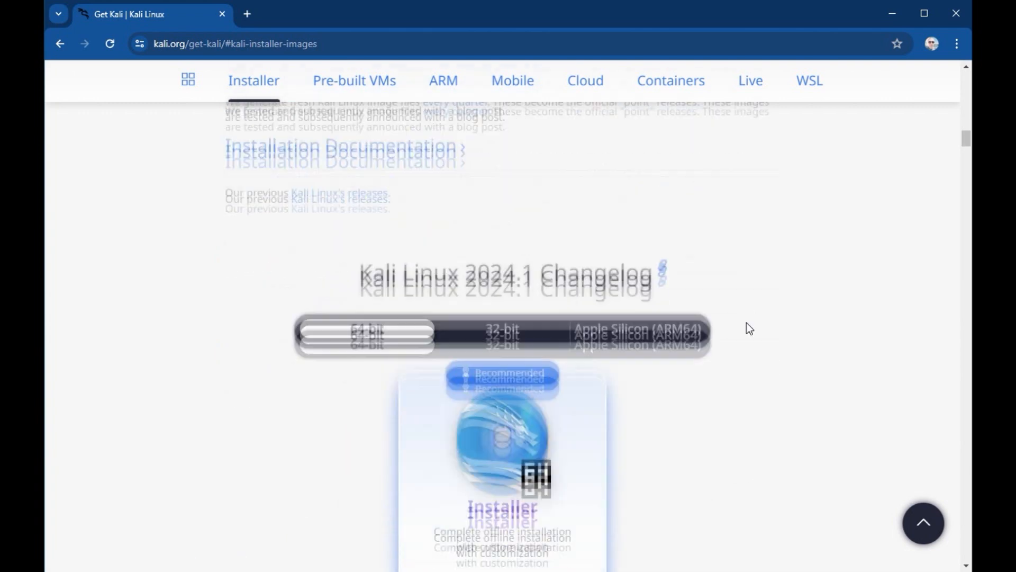
pyautogui.scroll(-3, 750, 328)
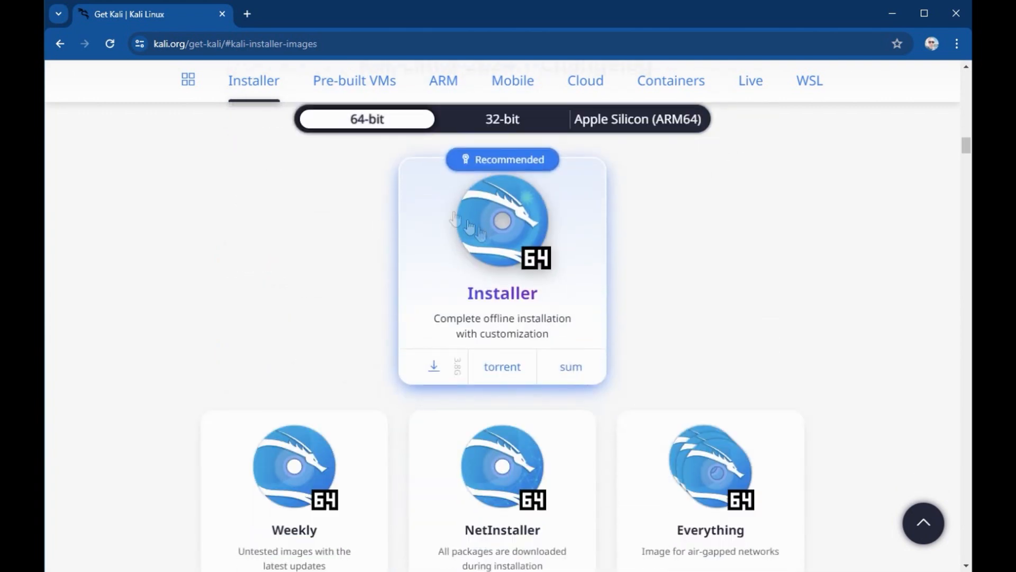
pyautogui.click(435, 365)
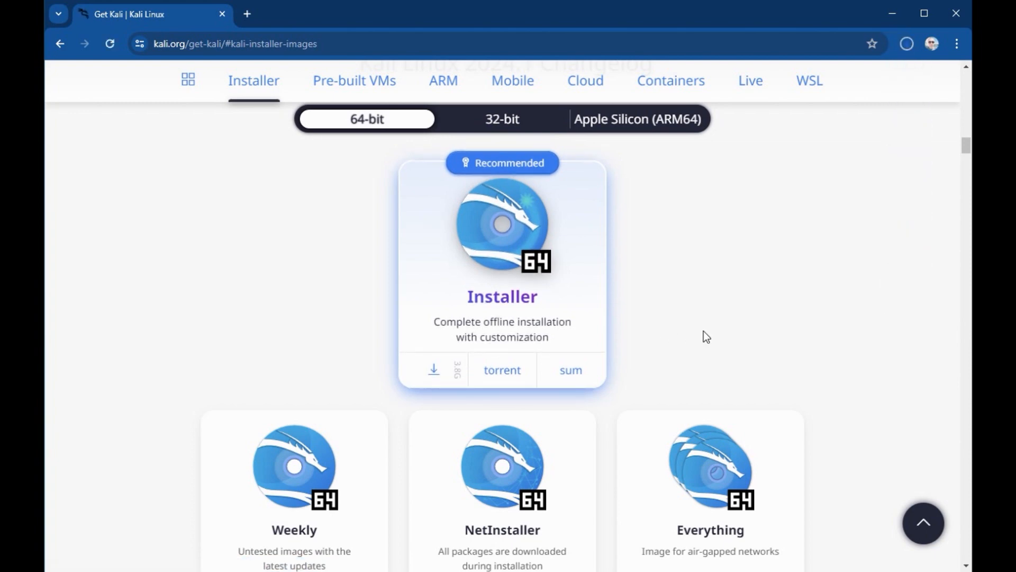
# Show the downloaded kali-linux-2024.1-installer-amd64.iso in its folder, and minimize the browser and folder windows
pyautogui.click(906, 43)
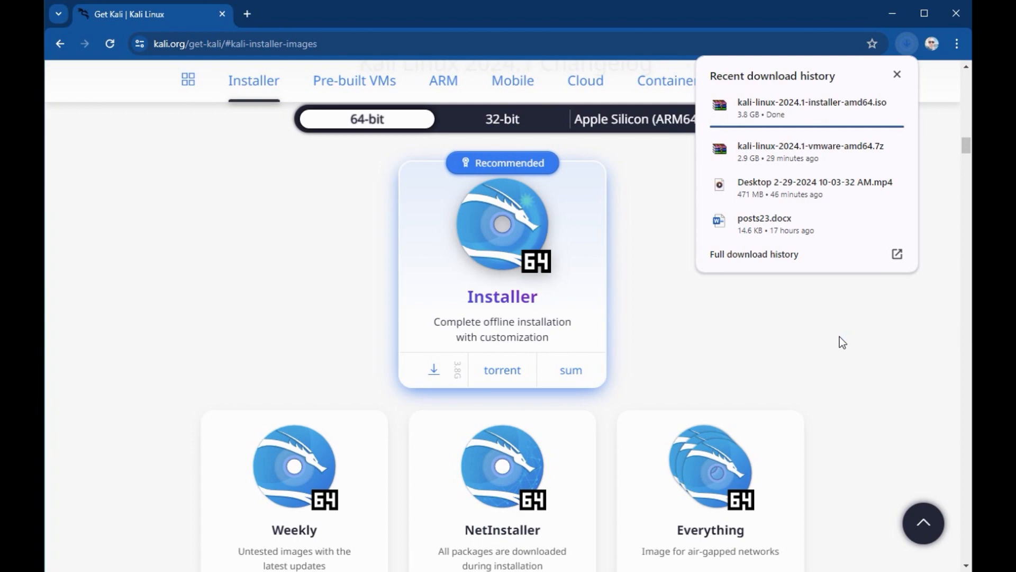
pyautogui.click(872, 103)
pyautogui.click(899, 19)
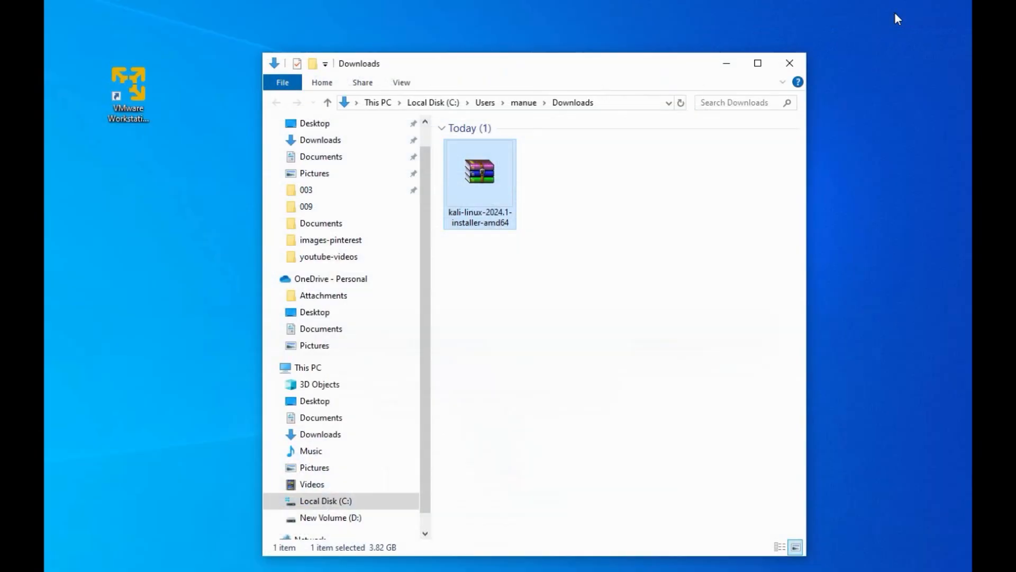
pyautogui.click(517, 293)
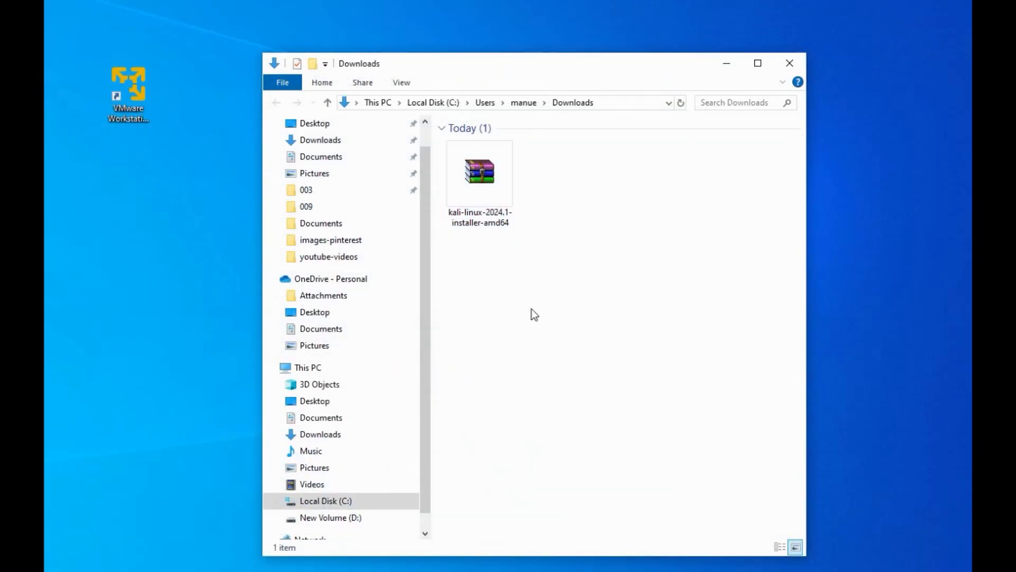
pyautogui.click(721, 63)
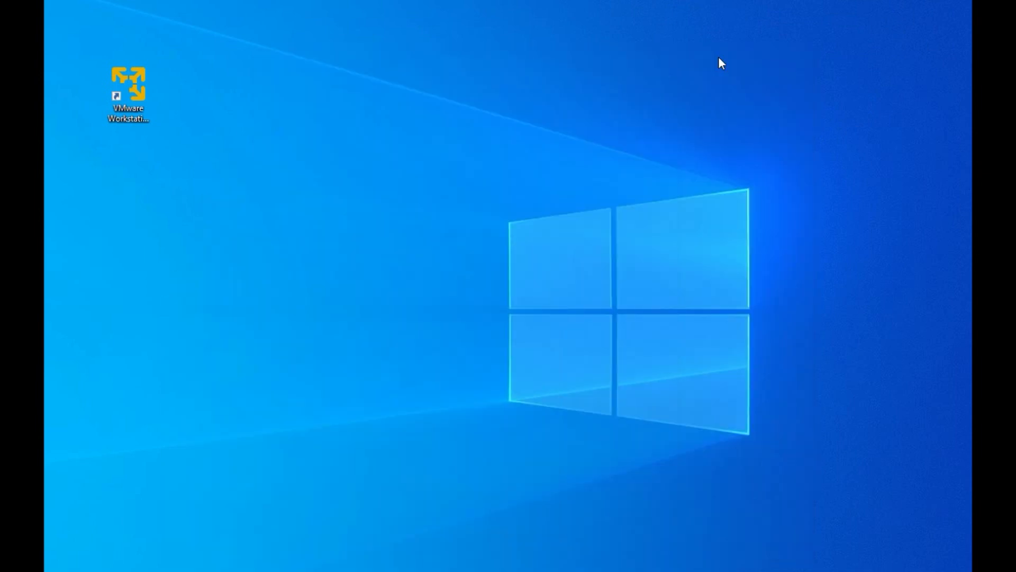
# Launch VMware Workstation 17 Player and start creating a new virtual machine
pyautogui.doubleClick(129, 87)
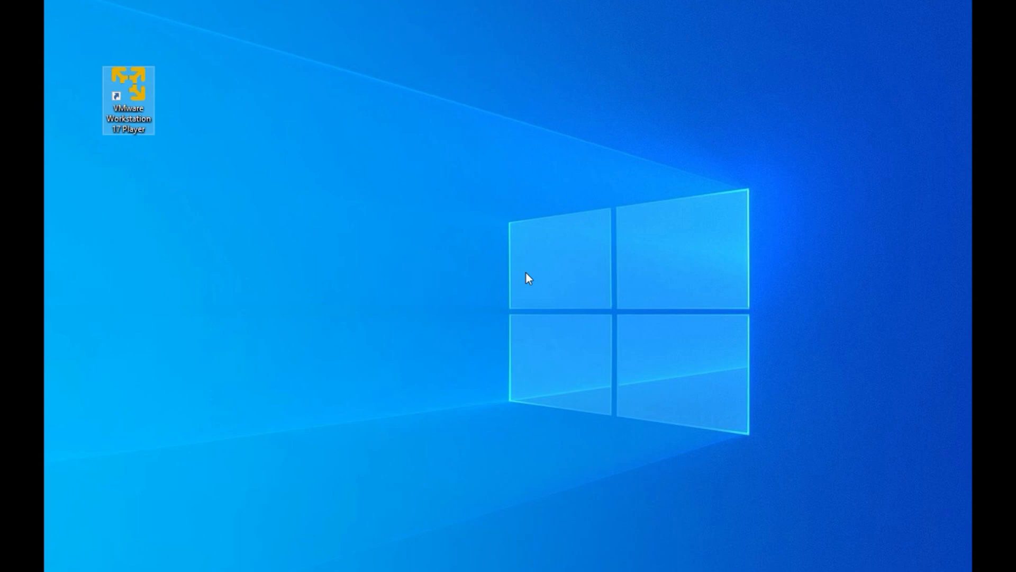
pyautogui.click(609, 166)
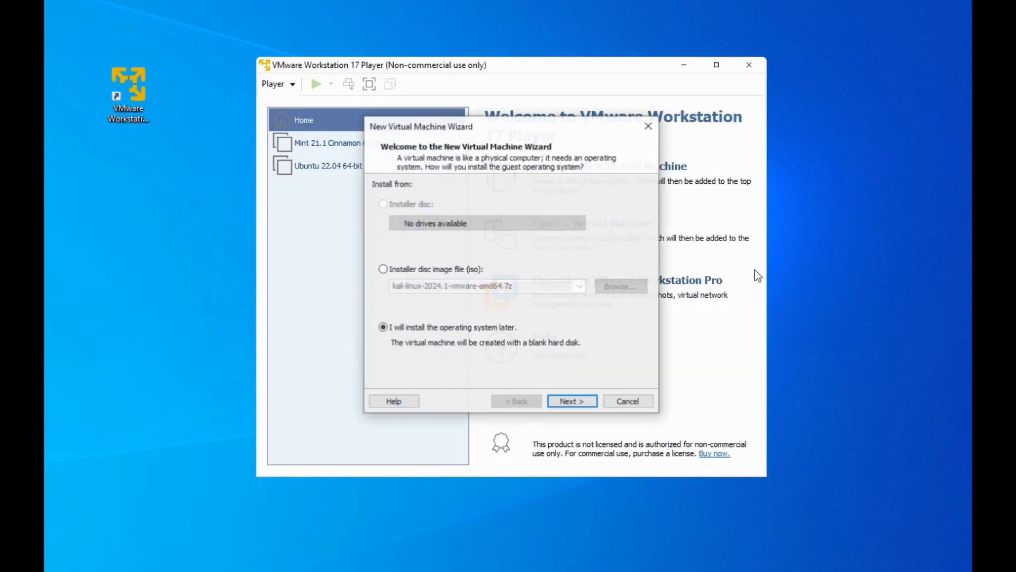
# Choose the downloaded kali-linux-2024.1 installer ISO as the installer disc image and continue the wizard
pyautogui.click(382, 271)
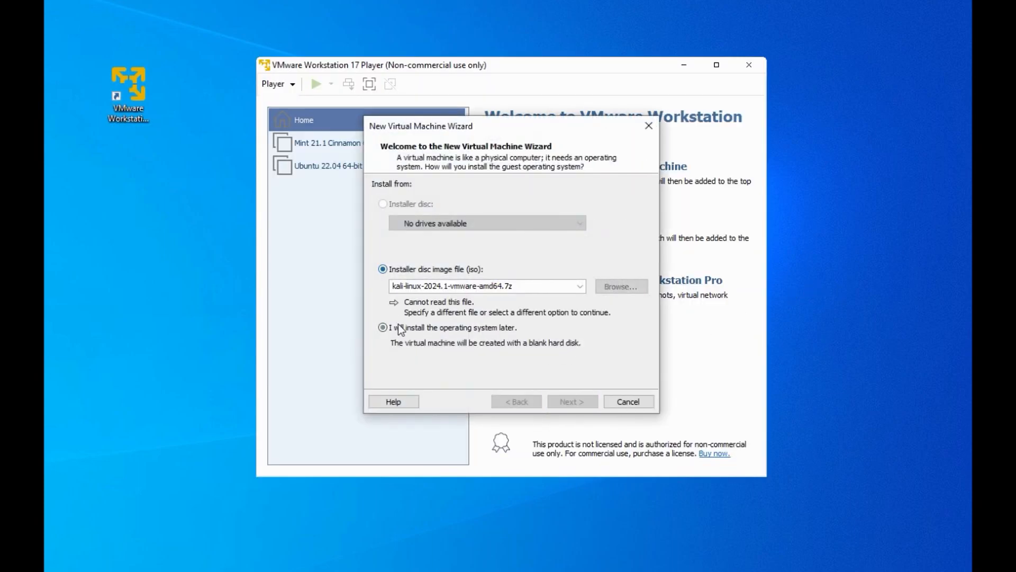
pyautogui.click(624, 290)
pyautogui.click(605, 272)
pyautogui.doubleClick(606, 272)
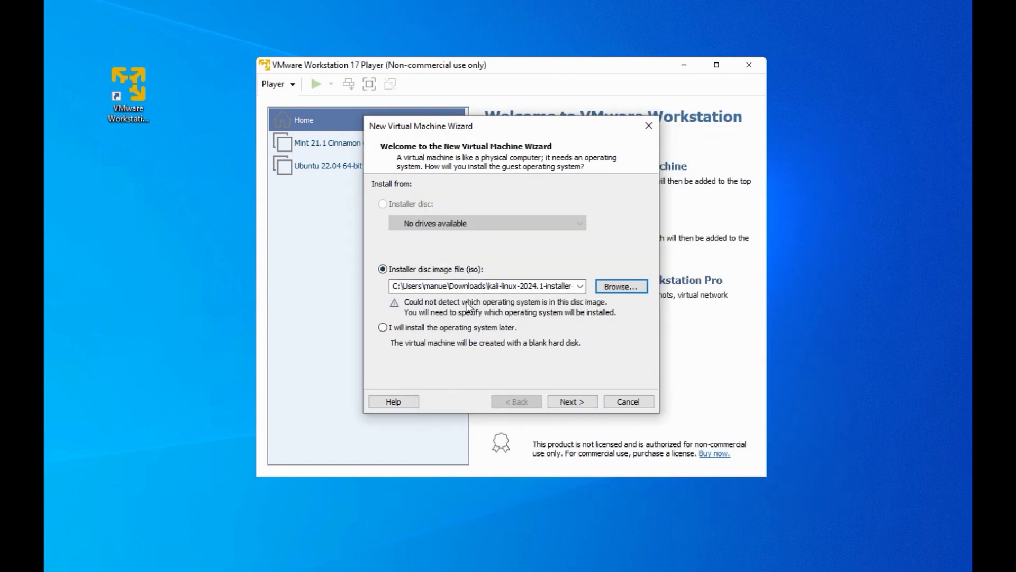
pyautogui.click(578, 402)
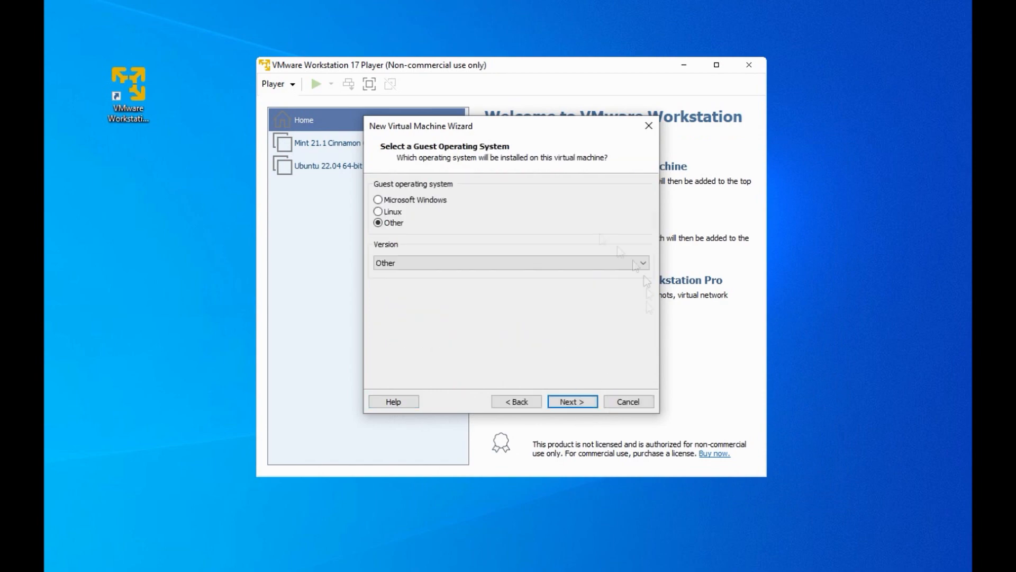
# Set the guest operating system to Linux with version Other Linux 5.x kernel 64-bit, and continue
pyautogui.click(378, 211)
pyautogui.click(431, 264)
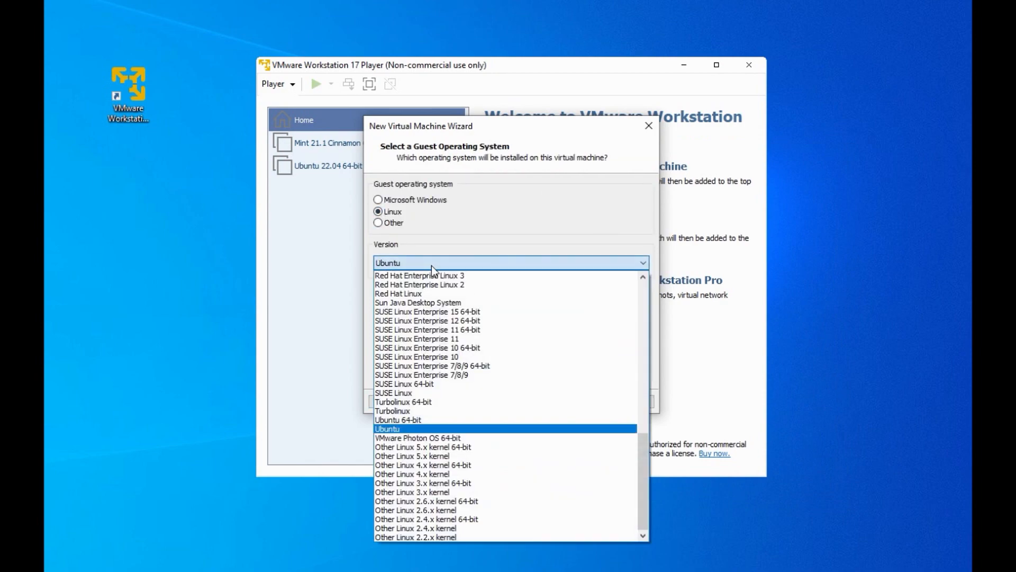
pyautogui.scroll(10, 486, 376)
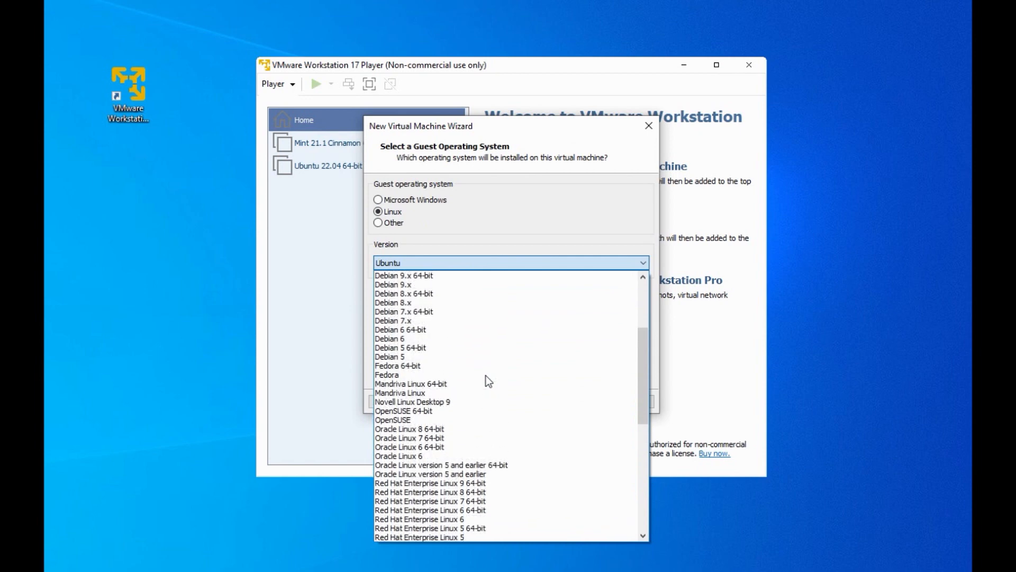
pyautogui.scroll(3, 486, 376)
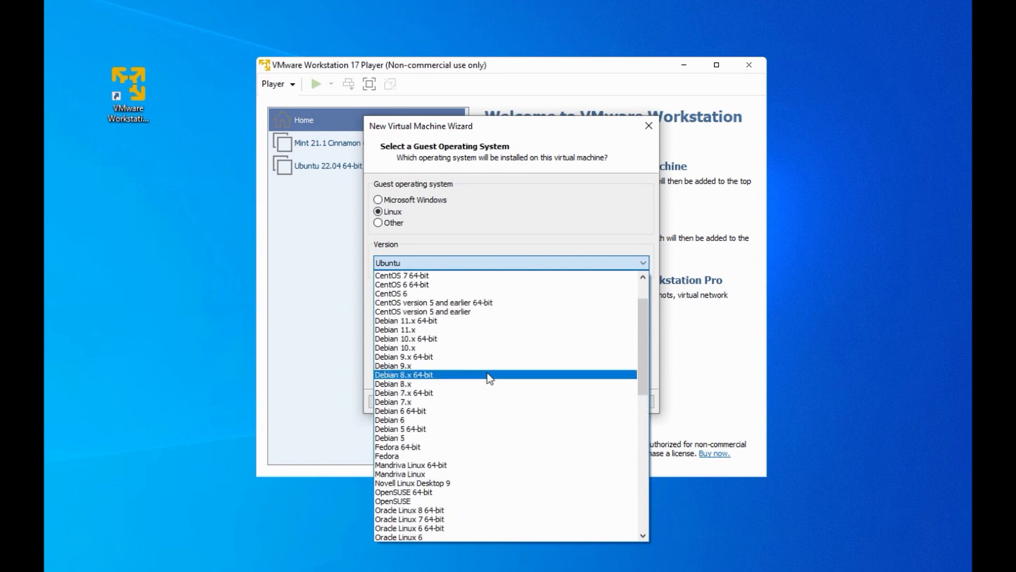
pyautogui.moveTo(643, 345); pyautogui.dragTo(639, 534)
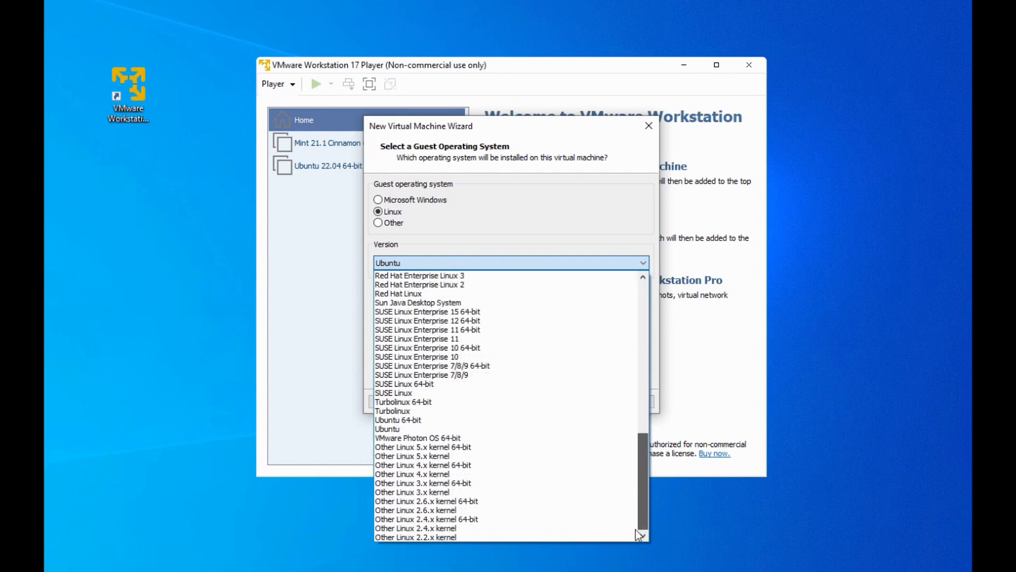
pyautogui.click(469, 447)
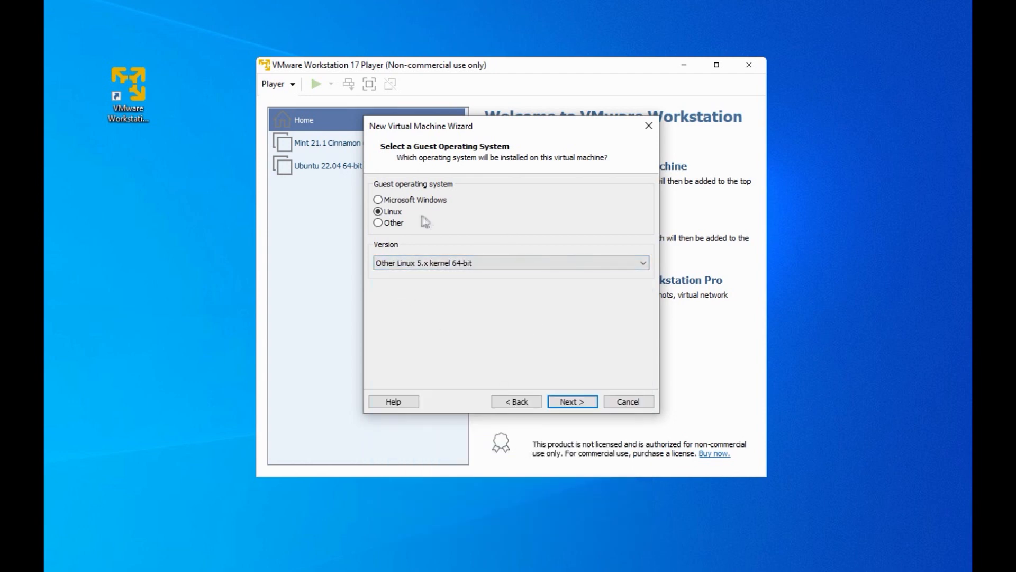
pyautogui.click(576, 402)
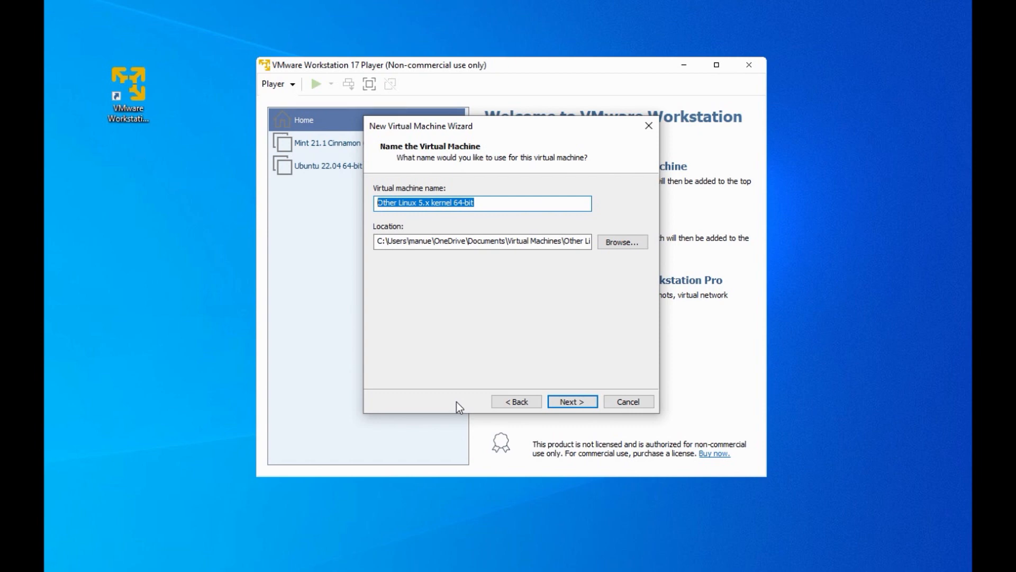
# Name the virtual machine Kali Linux 2024.1 and set its maximum disk size to 100 GB
pyautogui.write('Kali Linux 2024.1')
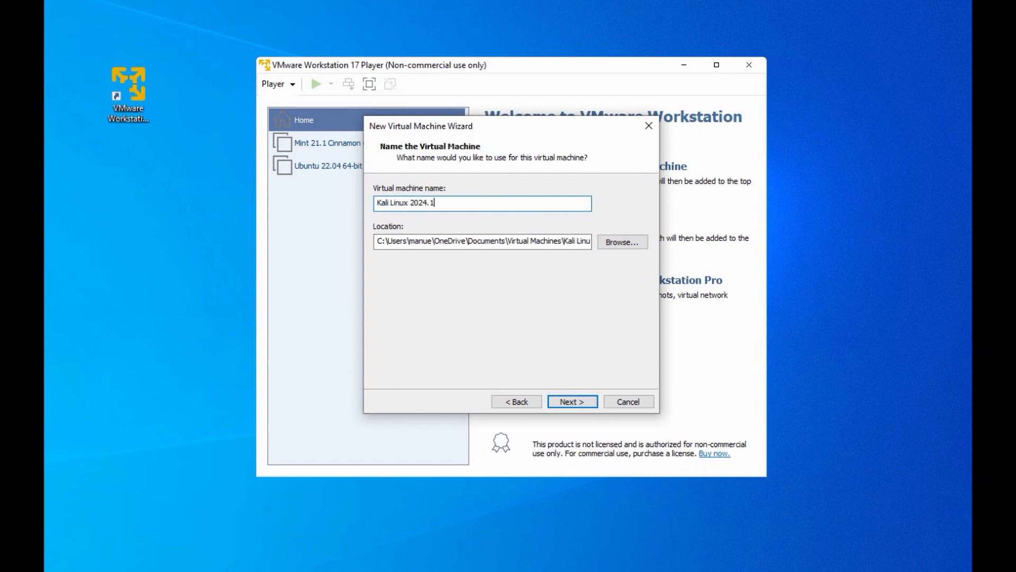
pyautogui.click(578, 407)
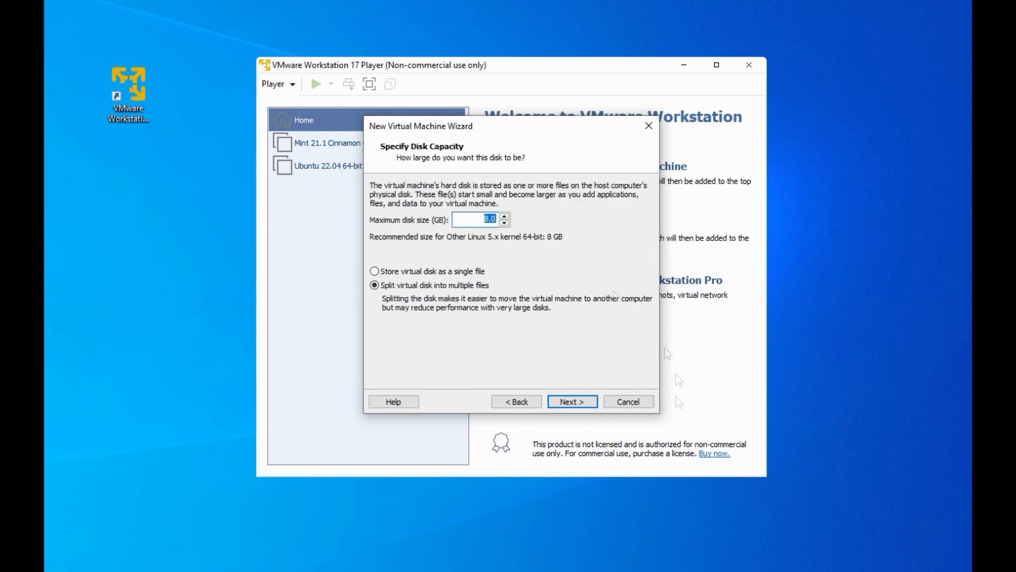
pyautogui.write('100')
pyautogui.click(580, 406)
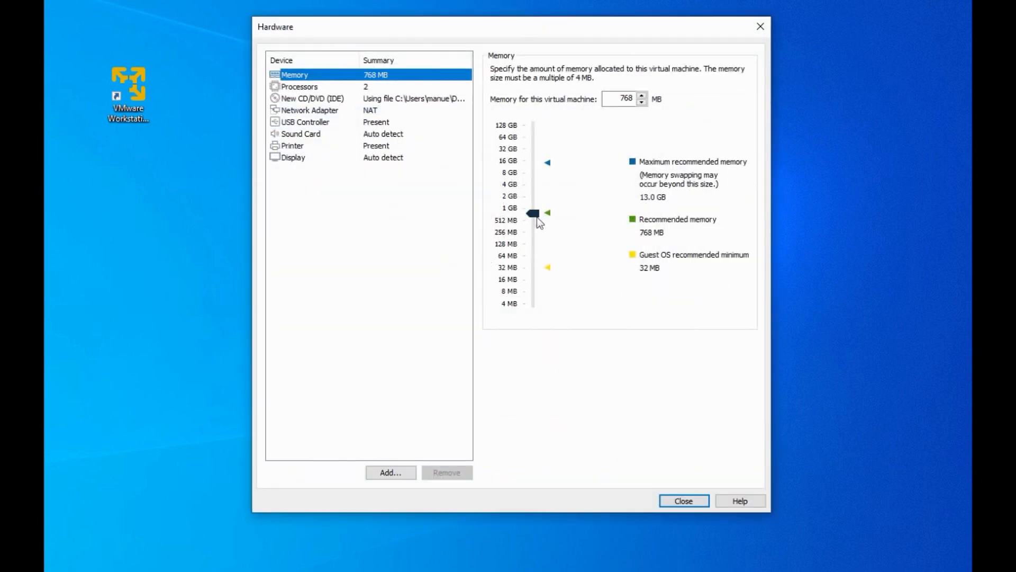
# In the hardware settings, raise the virtual machine's memory to 12416 MB and assign 4 processors
pyautogui.moveTo(535, 212); pyautogui.dragTo(533, 170)
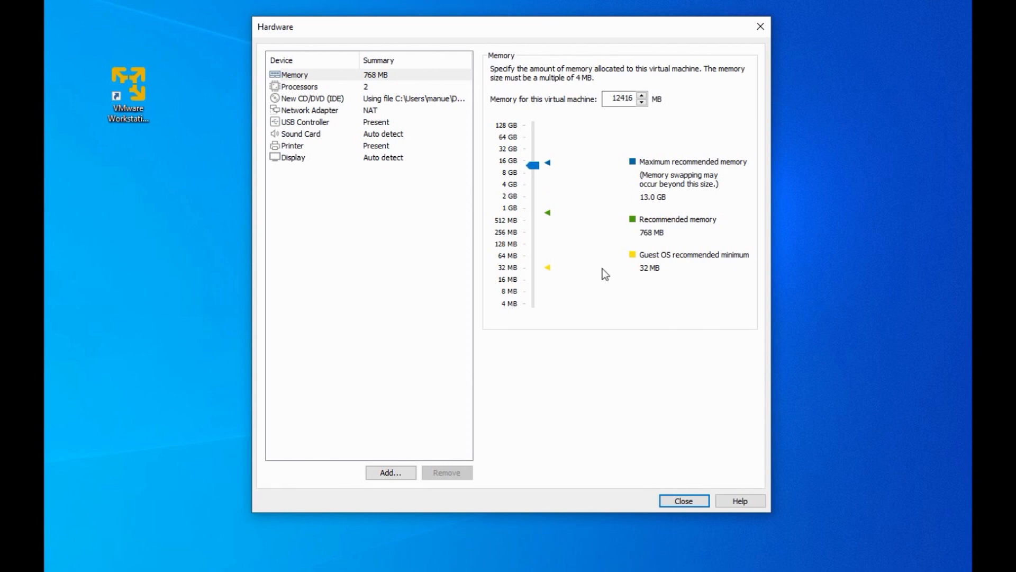
pyautogui.click(316, 88)
pyautogui.click(639, 72)
pyautogui.click(596, 111)
# Point the virtual CD/DVD drive to the kali-linux-2024.1 installer ISO in the Downloads folder
pyautogui.click(328, 100)
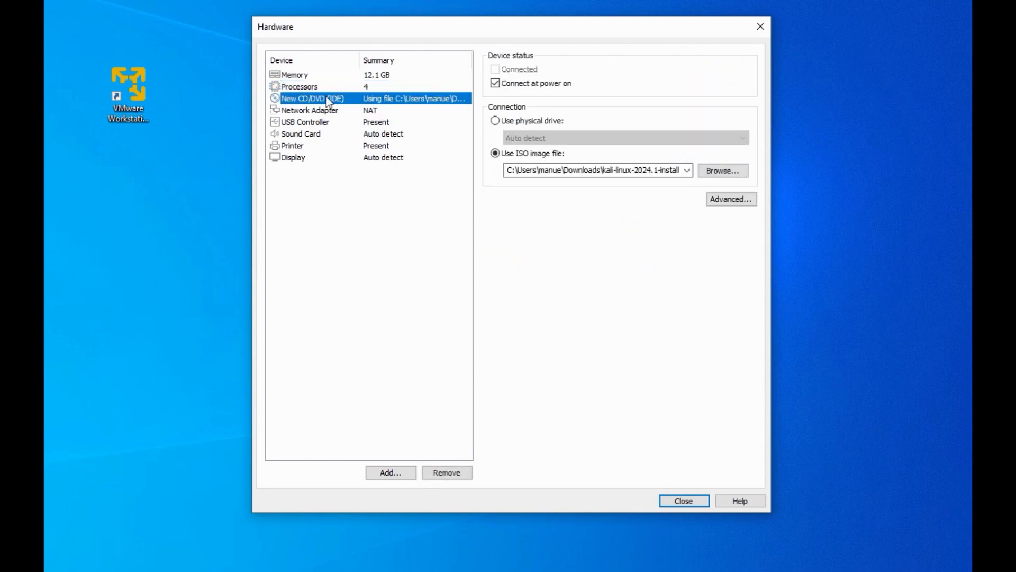
pyautogui.click(727, 173)
pyautogui.click(443, 174)
pyautogui.click(568, 389)
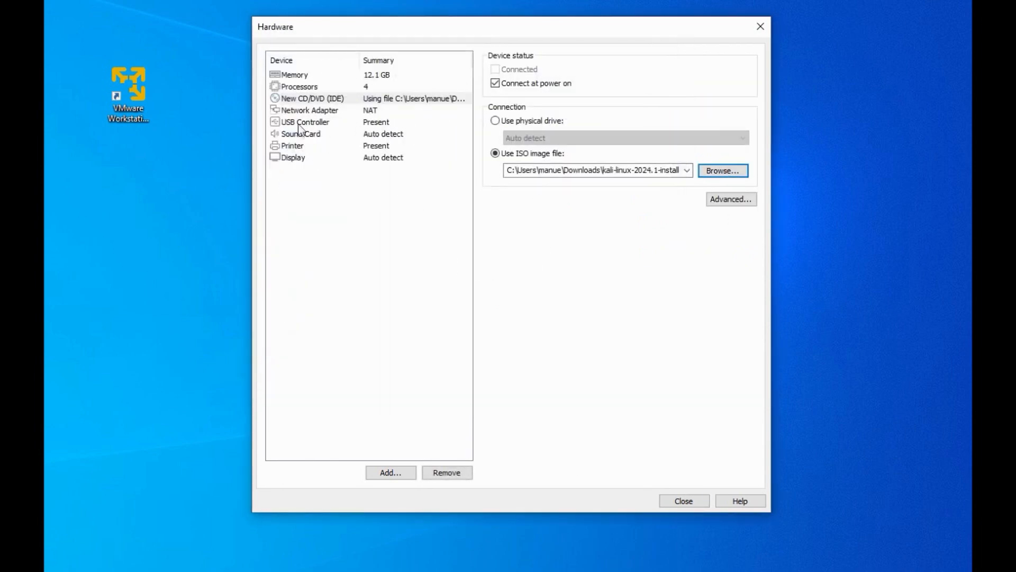
# Enable Accelerate 3D graphics for the display and set the maximum graphics memory to 4 GB
pyautogui.click(286, 158)
pyautogui.click(495, 70)
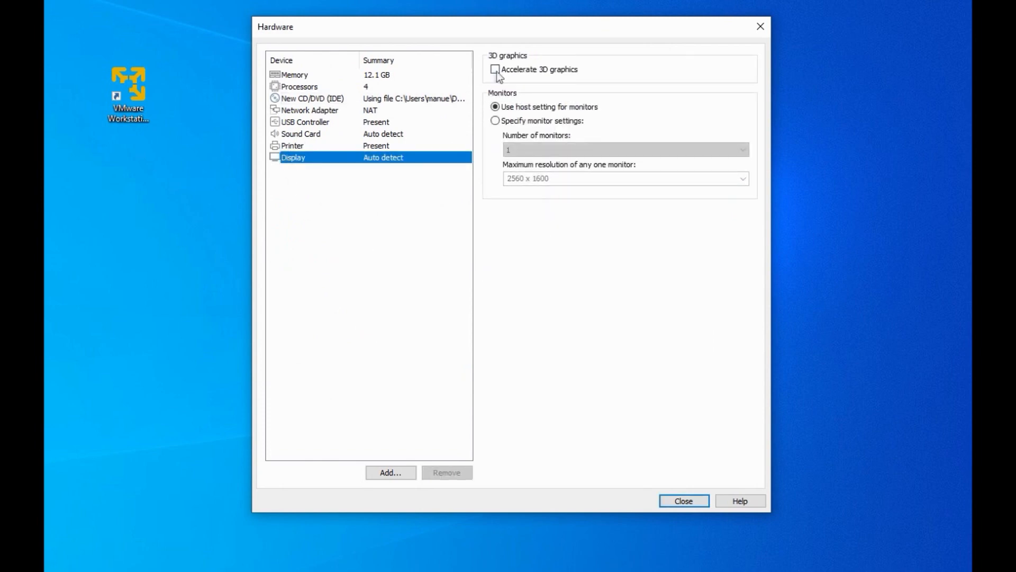
pyautogui.click(739, 246)
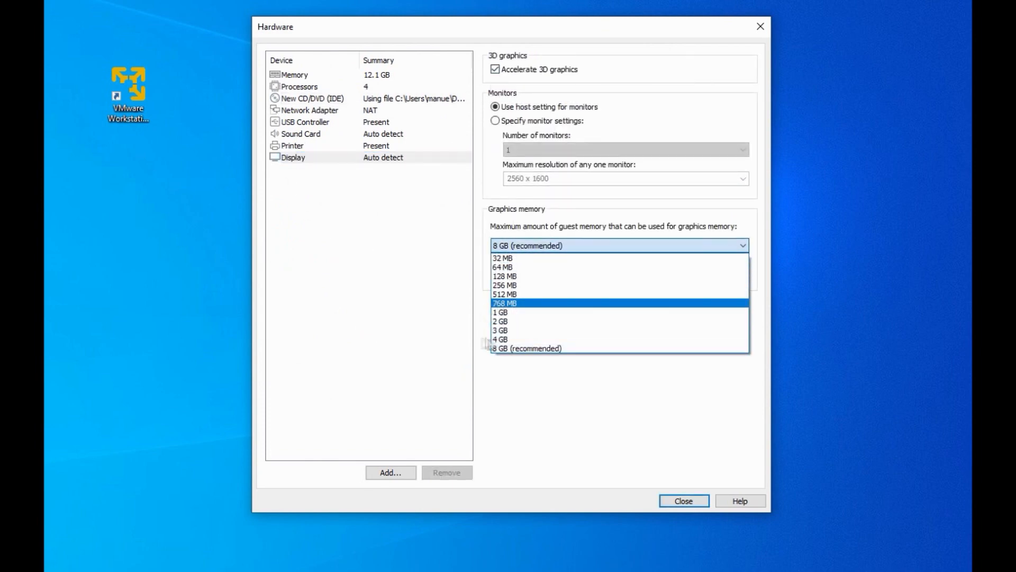
pyautogui.click(561, 340)
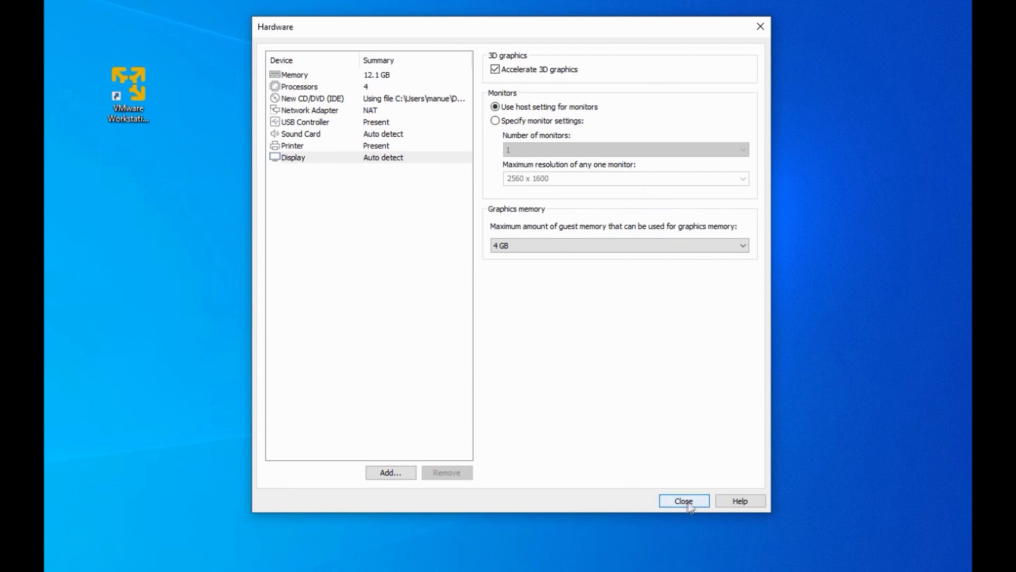
# Close the hardware settings, finish creating the virtual machine and power on Kali Linux 2024.1
pyautogui.click(684, 501)
pyautogui.click(575, 402)
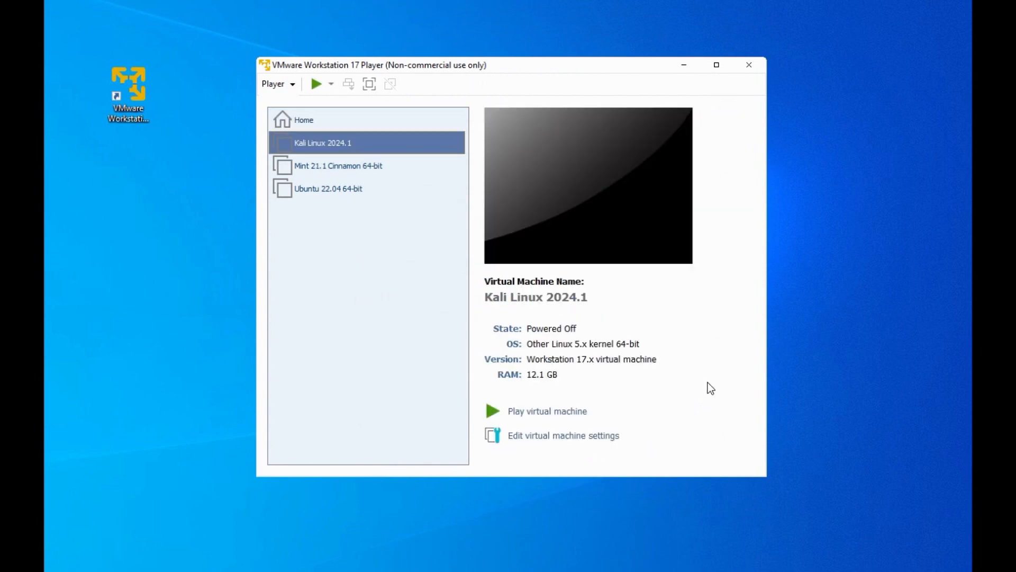
pyautogui.click(547, 411)
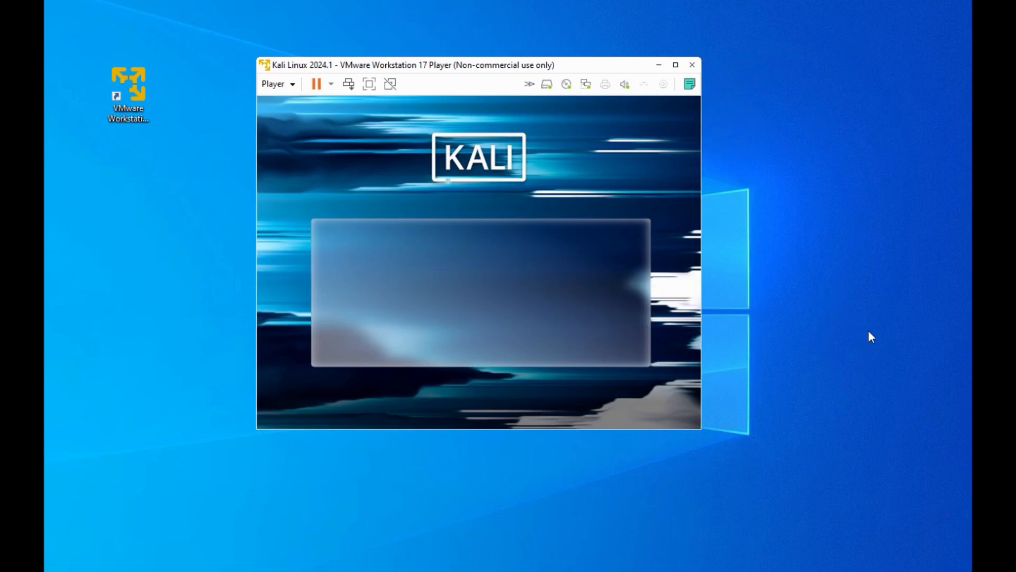
# Look through the entries of the Kali installer menu inside the virtual machine and start Graphical install
pyautogui.click(671, 415)
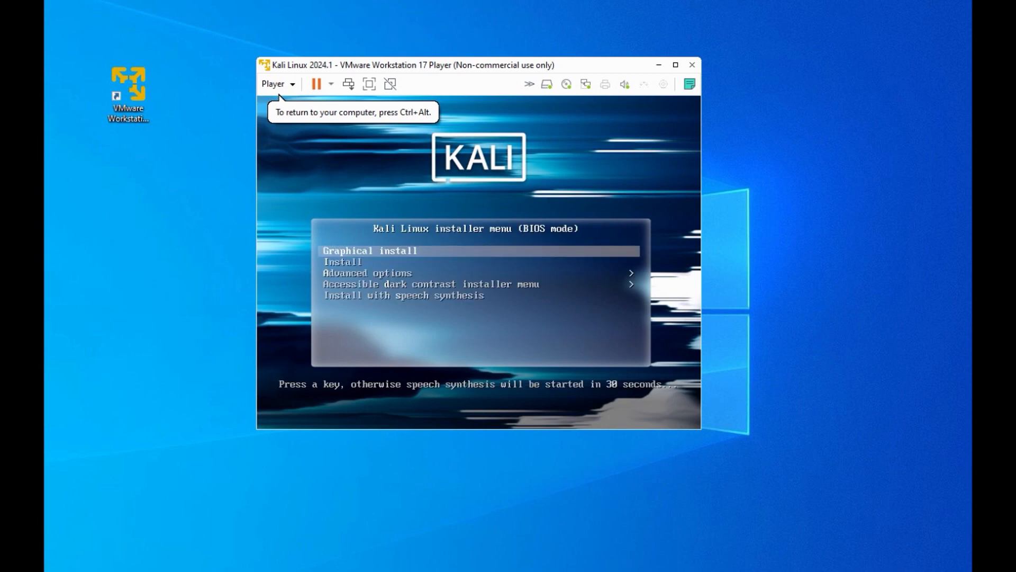
pyautogui.press('Down')
pyautogui.press('Down')
pyautogui.press('Down')
pyautogui.press('Down')
pyautogui.press('Up')
pyautogui.press('Up')
pyautogui.press('Up')
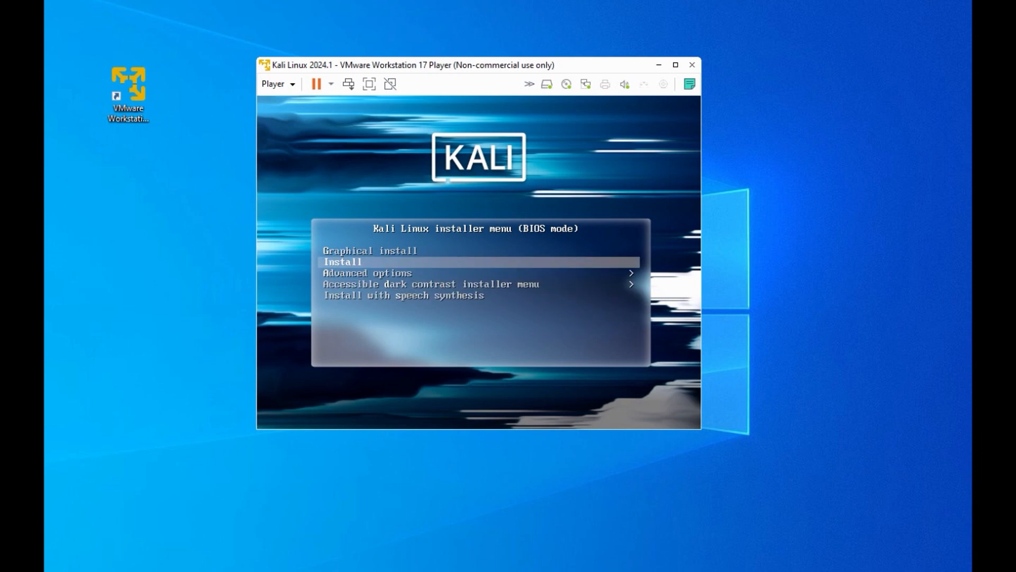
pyautogui.press('Up')
pyautogui.press('Return')
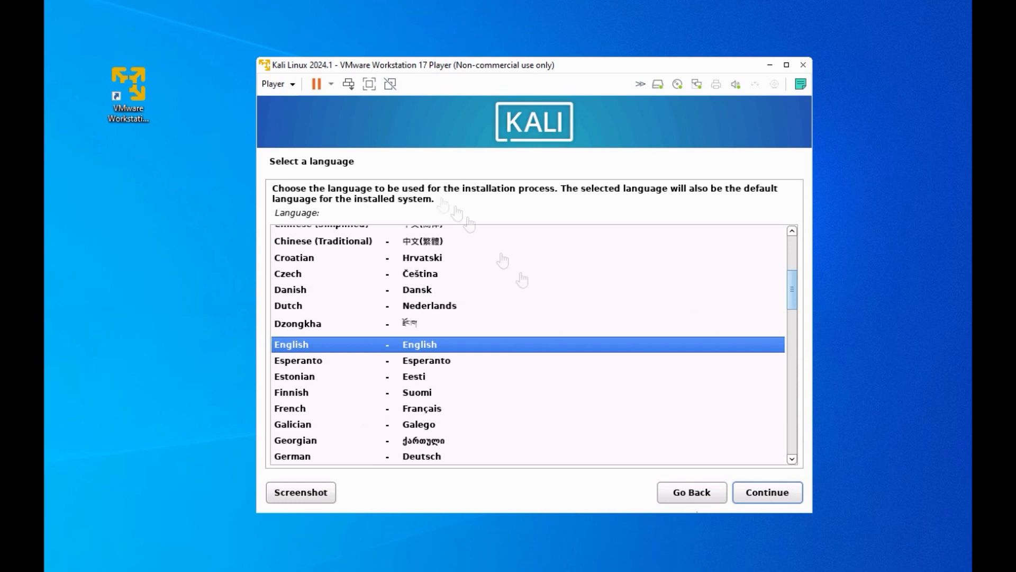
# Accept English as the installation language and set the location to Serbia, under other and Europe
pyautogui.click(784, 494)
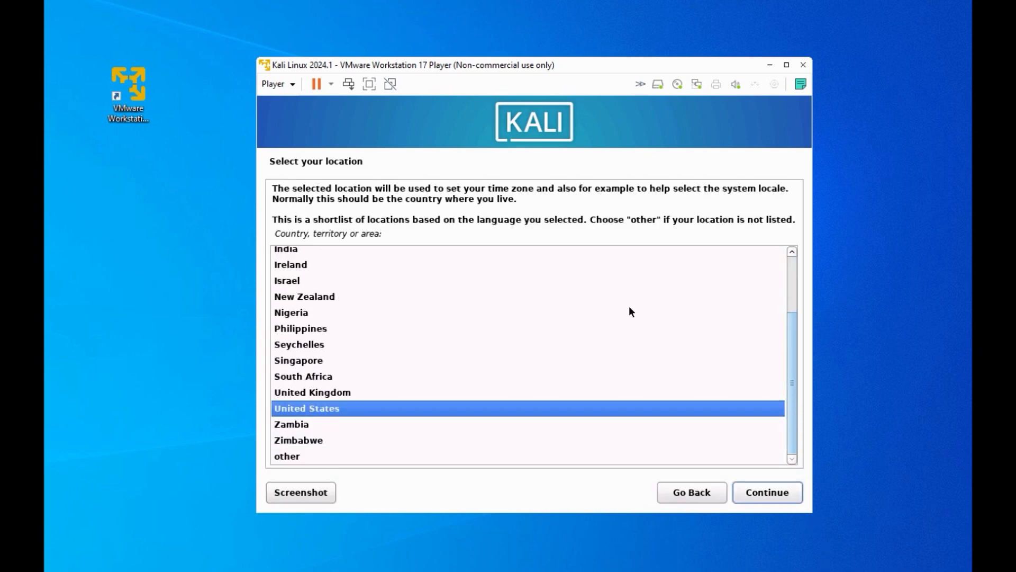
pyautogui.doubleClick(290, 457)
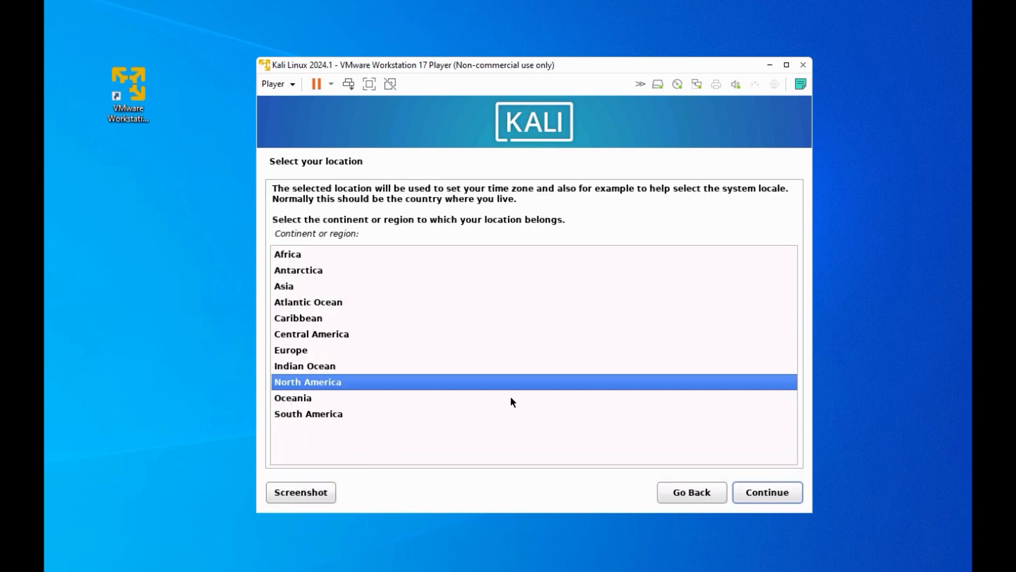
pyautogui.doubleClick(352, 351)
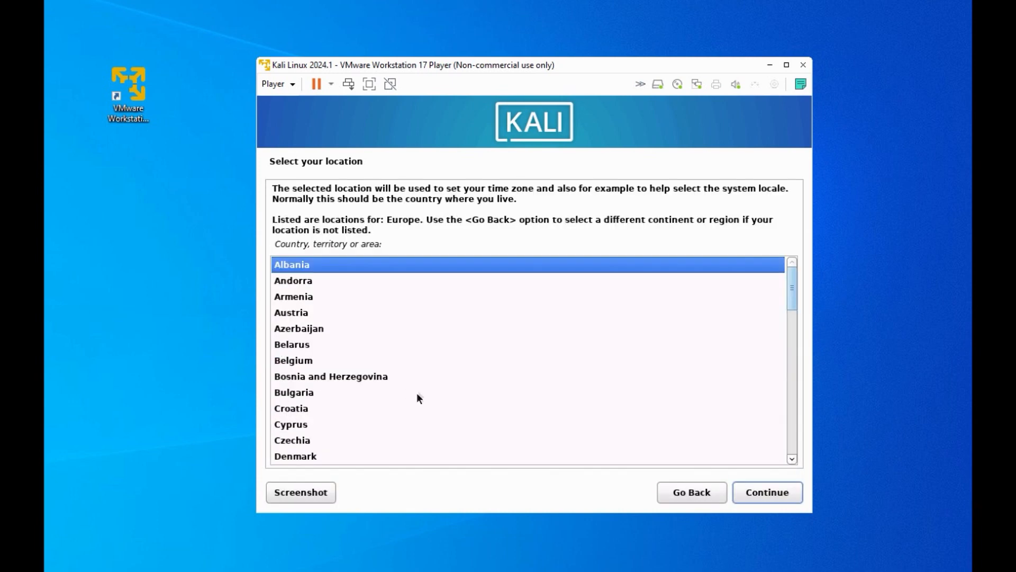
pyautogui.scroll(-12, 500, 349)
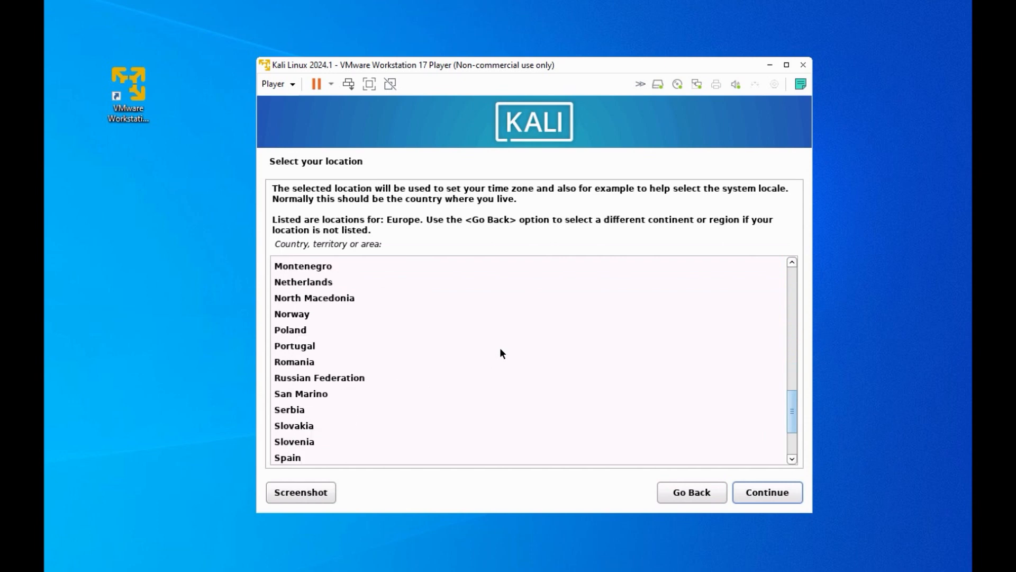
pyautogui.click(300, 410)
pyautogui.click(778, 493)
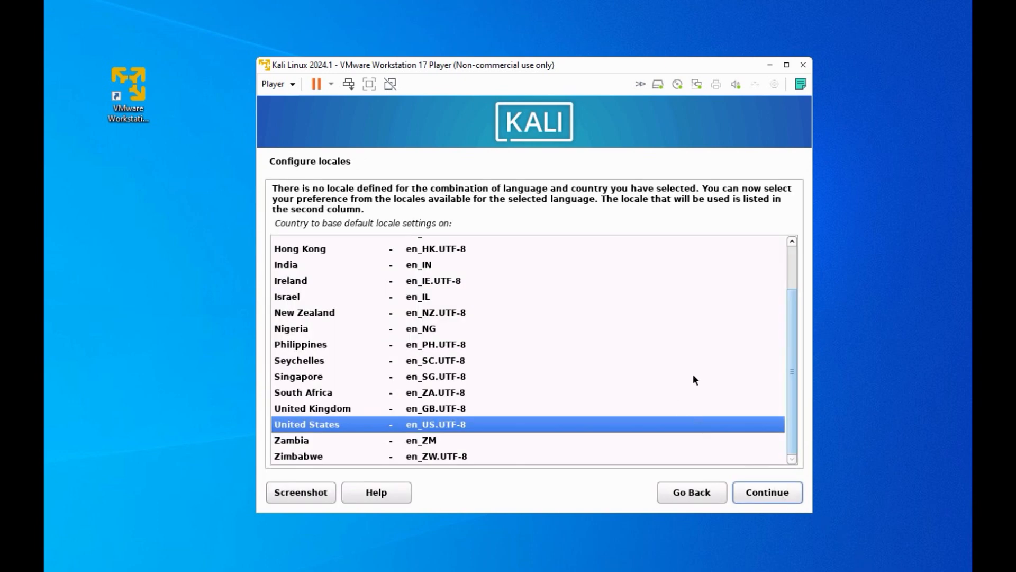
# Accept the United States en_US.UTF-8 locale, look through the keymap list and continue with American English
pyautogui.click(768, 492)
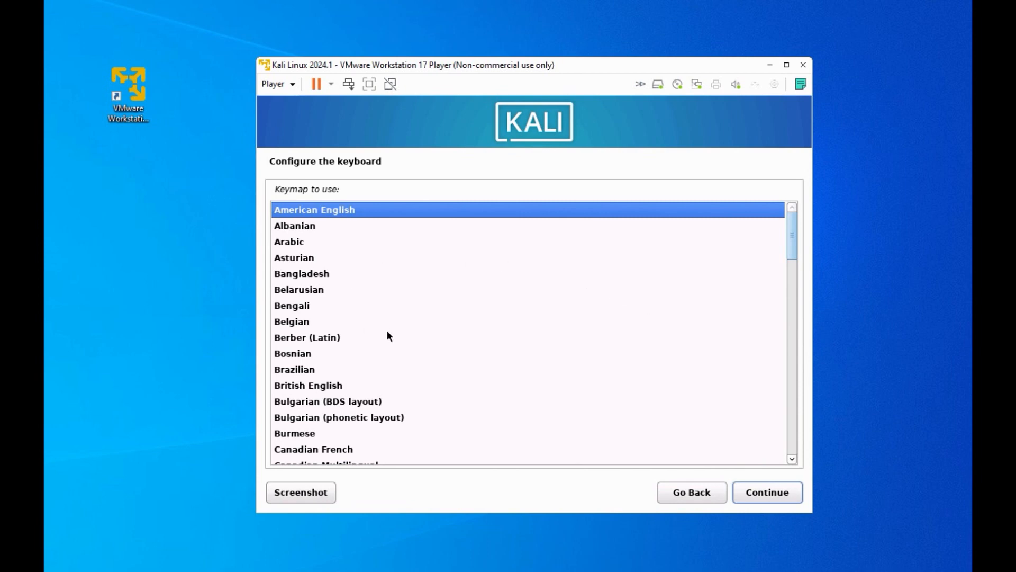
pyautogui.scroll(-20, 388, 336)
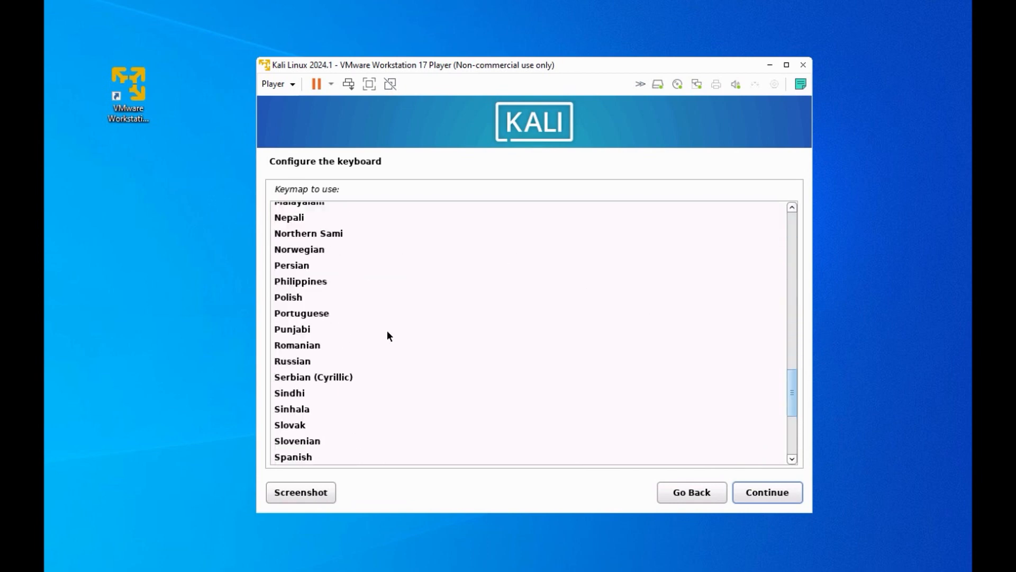
pyautogui.scroll(2, 433, 364)
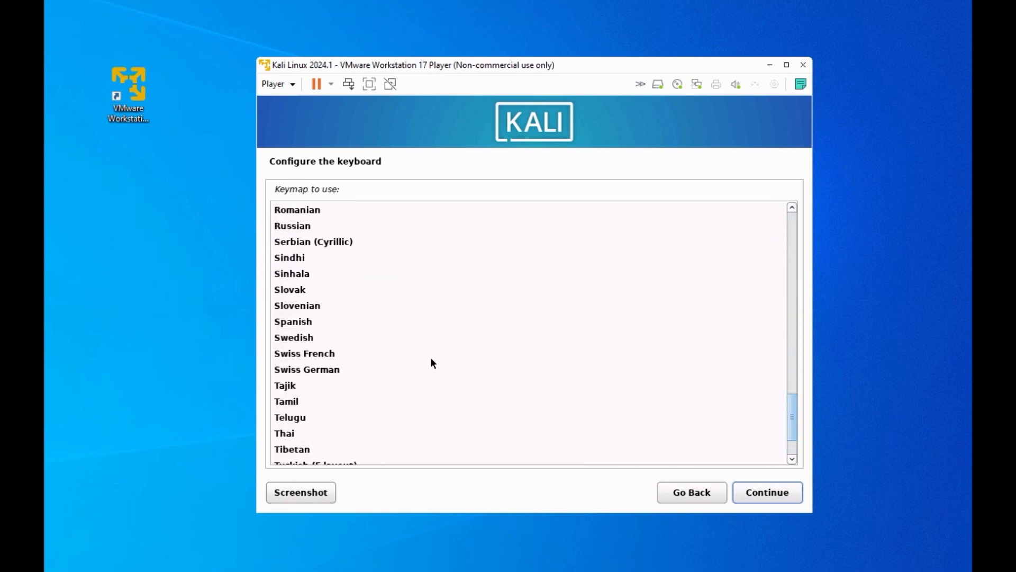
pyautogui.scroll(-1, 443, 358)
pyautogui.scroll(11, 443, 359)
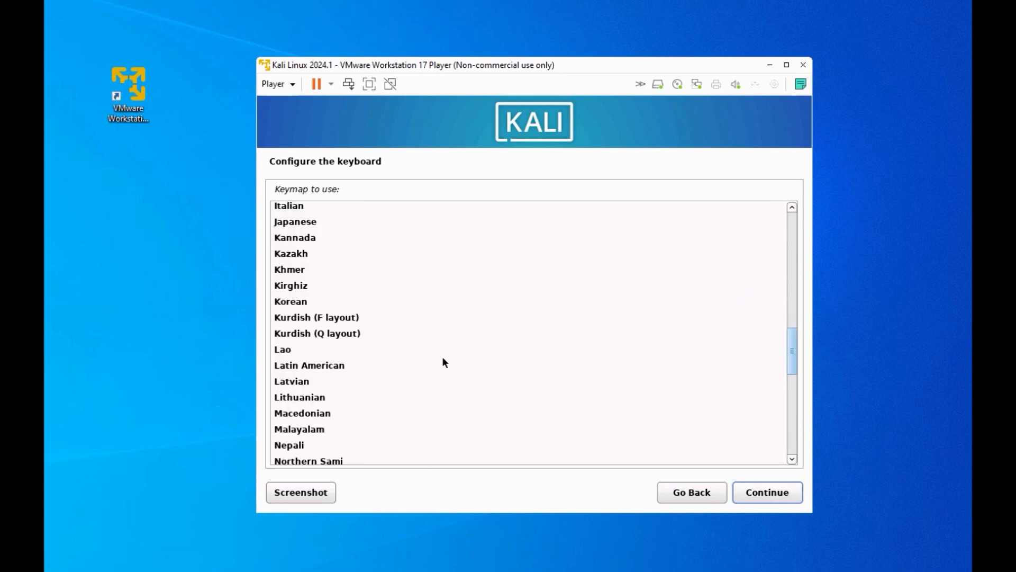
pyautogui.scroll(11, 442, 357)
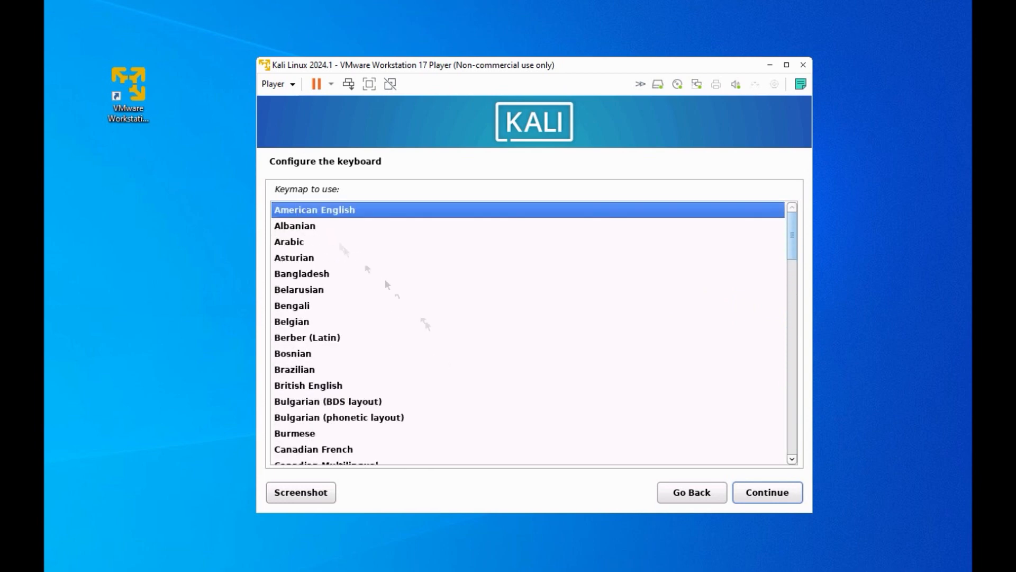
pyautogui.click(779, 500)
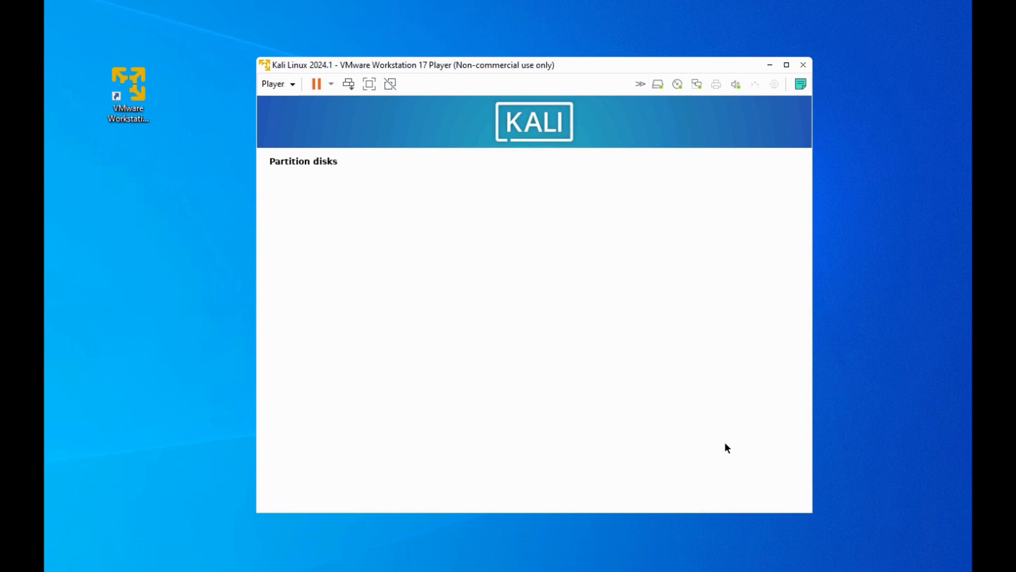
# Confirm the disk partitioning choice and continue the installation to the software selection
pyautogui.click(276, 324)
pyautogui.click(792, 492)
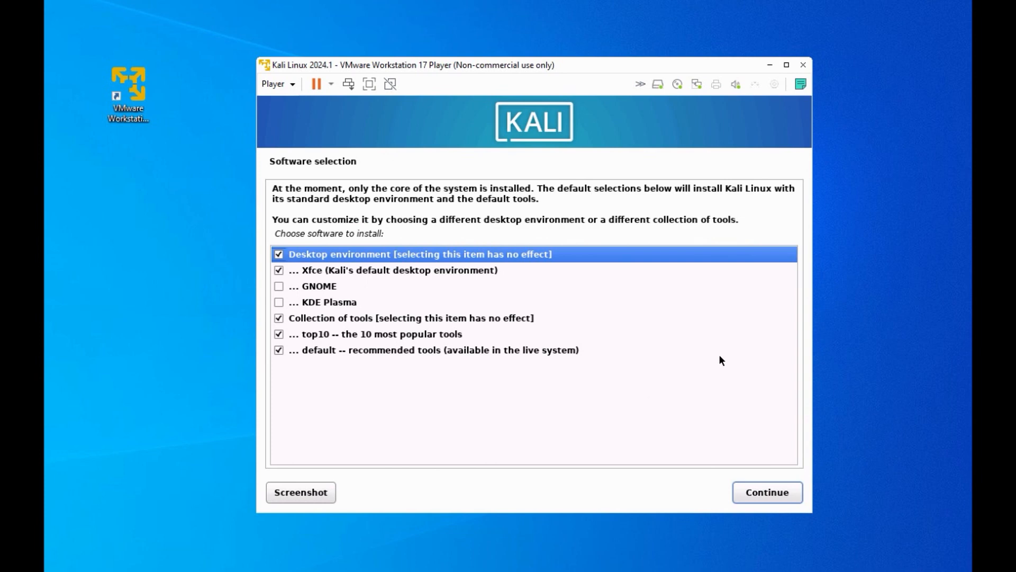
# Accept the default software selection, install the GRUB boot loader to the primary drive and finish the Kali installation
pyautogui.click(768, 493)
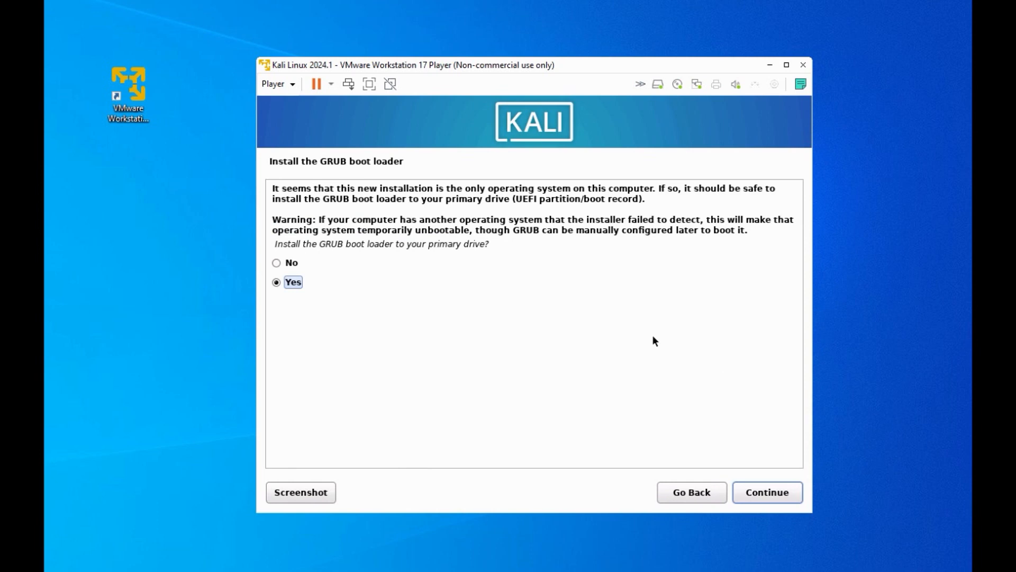
pyautogui.click(767, 491)
pyautogui.click(279, 260)
pyautogui.click(764, 496)
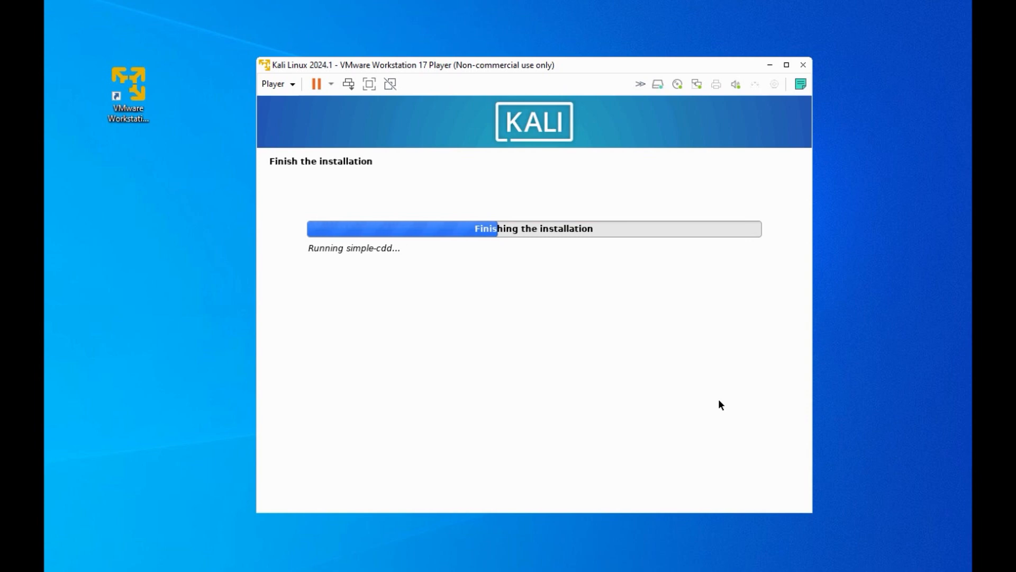
pyautogui.click(757, 494)
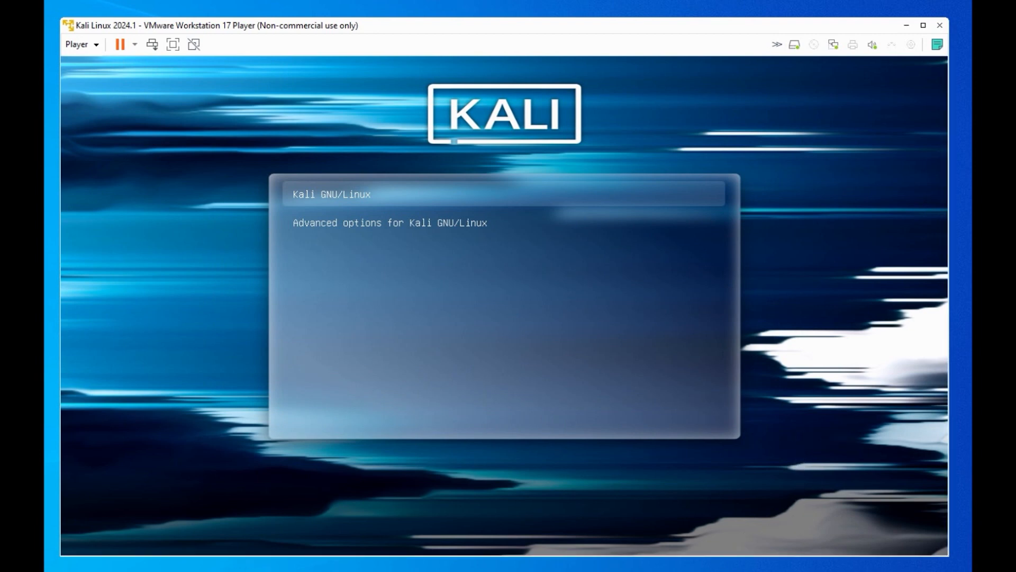
# Boot the Kali GNU/Linux entry from the boot menu of the virtual machine
pyautogui.press('Down')
pyautogui.press('Up')
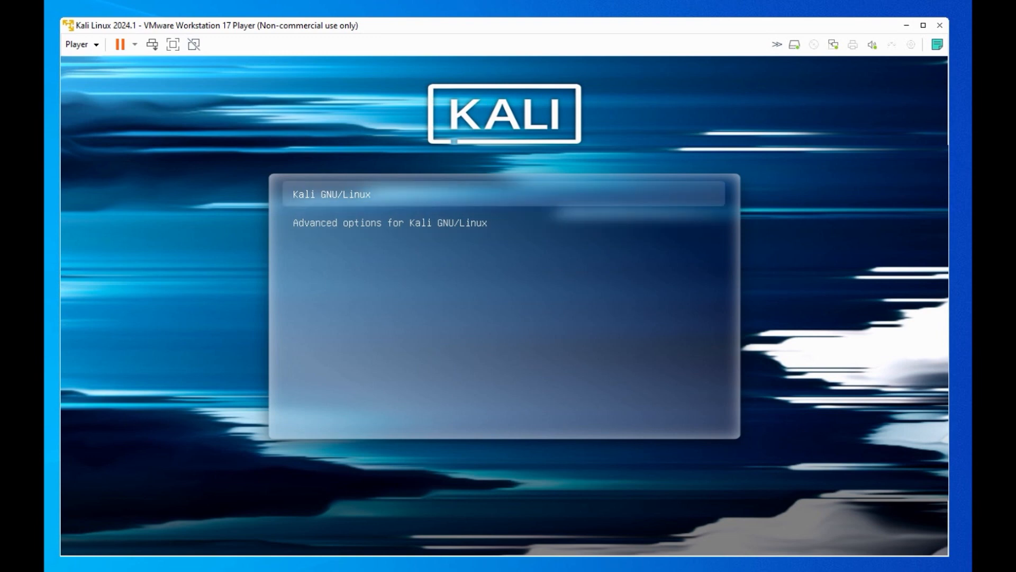
pyautogui.press('Return')
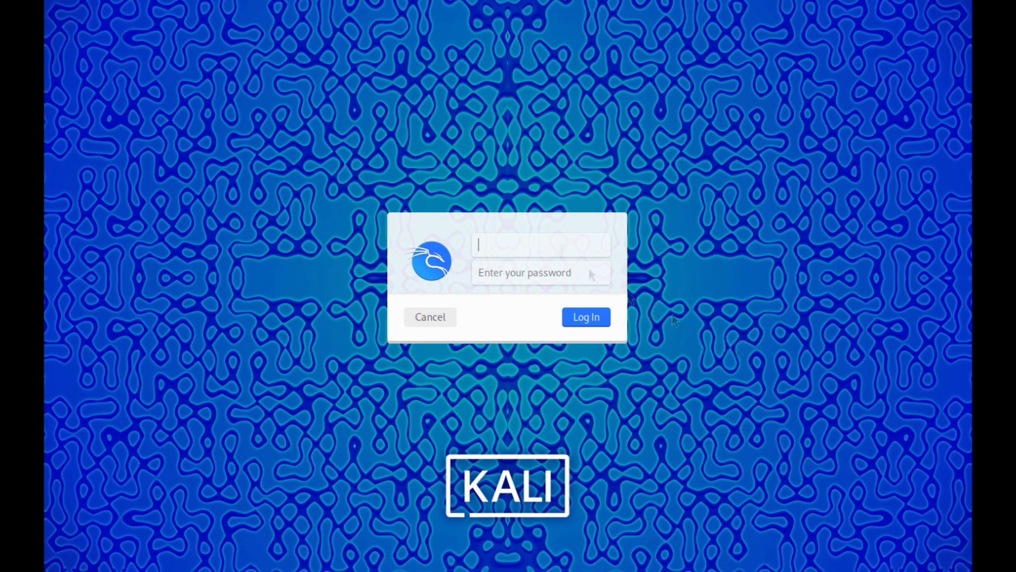
# Log in to Kali with the username and the account password
pyautogui.write('manuel')
pyautogui.click(540, 281)
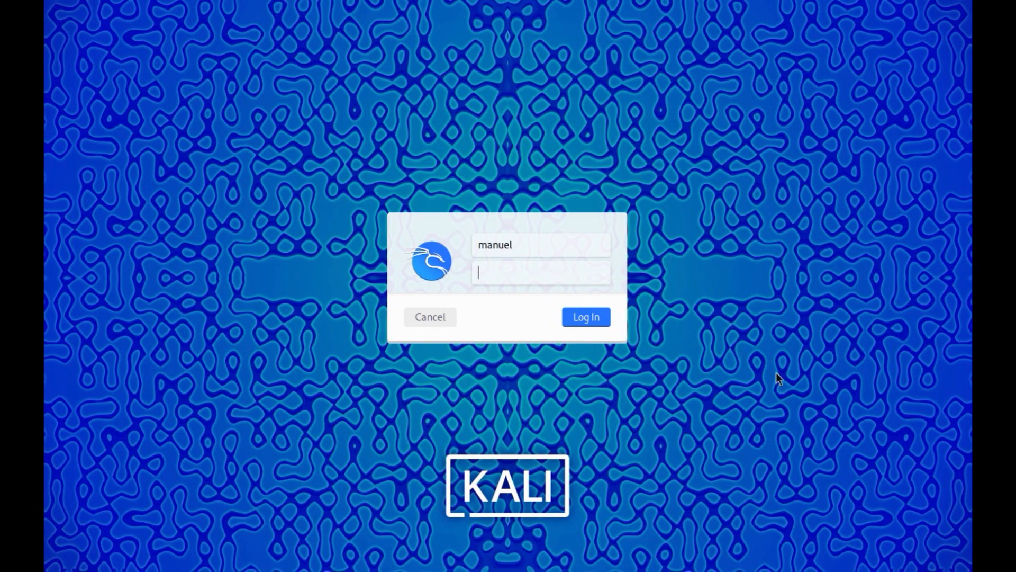
pyautogui.write('*************')
pyautogui.press('Return')
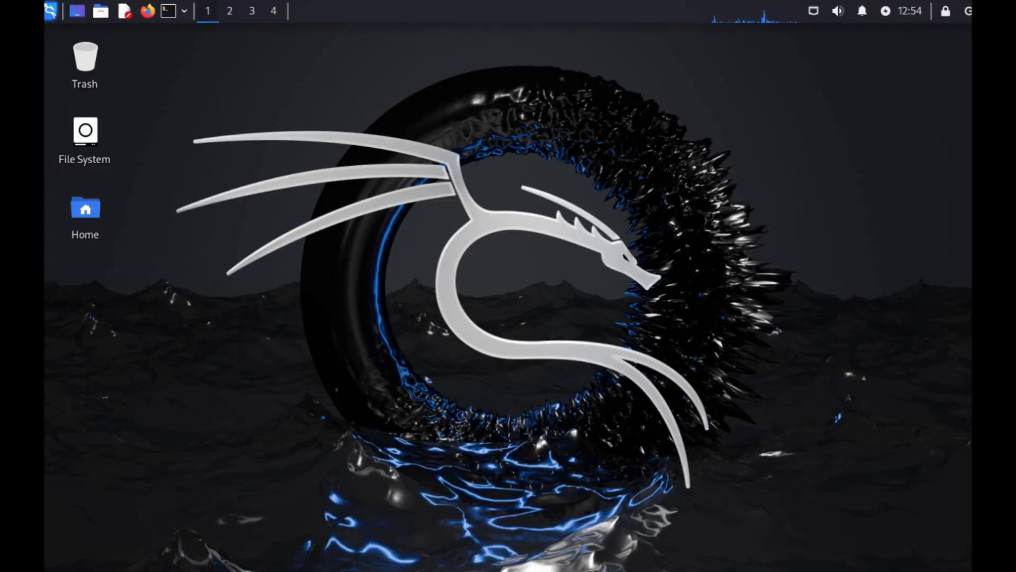
# Open the Home folder from the desktop and move its file manager window aside
pyautogui.click(81, 217)
pyautogui.doubleClick(81, 217)
pyautogui.moveTo(324, 33); pyautogui.dragTo(794, 222)
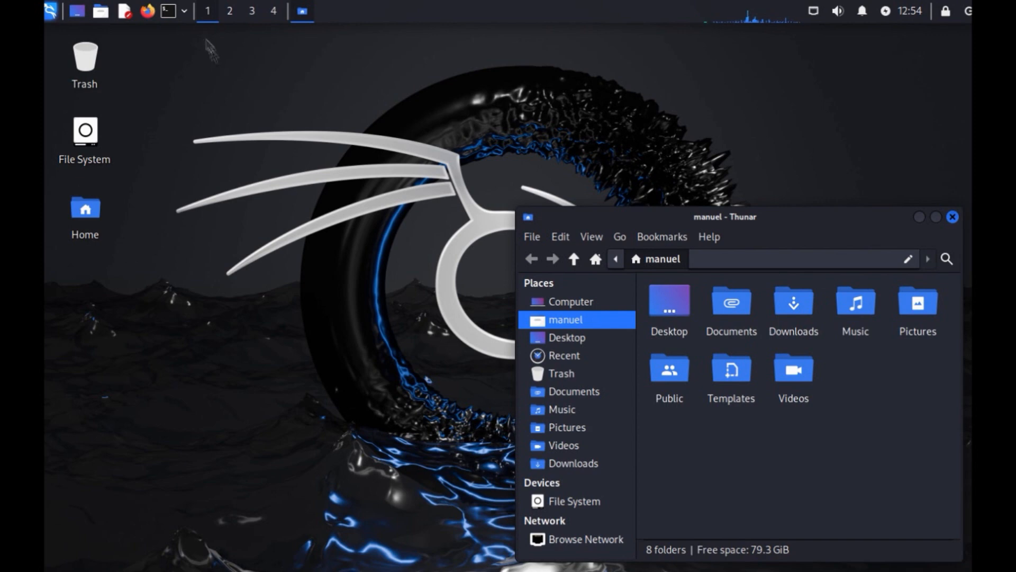
# Open a terminal beside the file manager and run sudo apt-get update, authenticating with the account password
pyautogui.click(171, 17)
pyautogui.moveTo(463, 88); pyautogui.dragTo(422, 68)
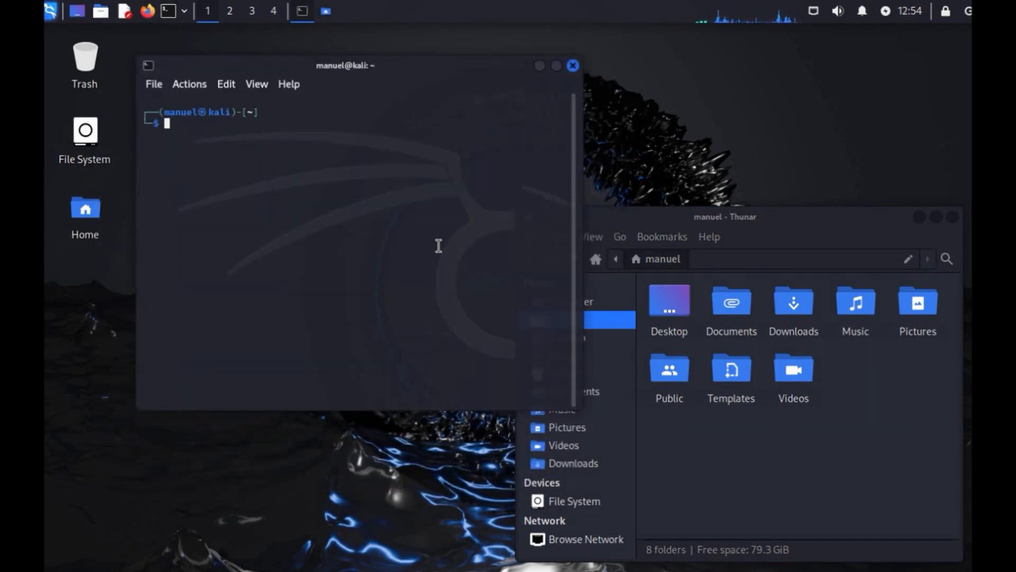
pyautogui.write('su')
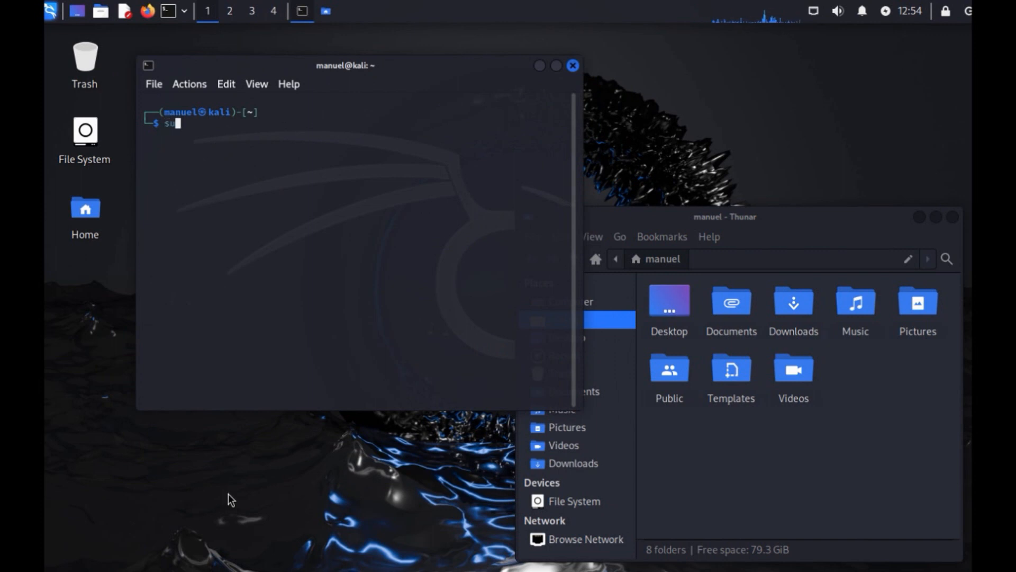
pyautogui.write('do apt-get update')
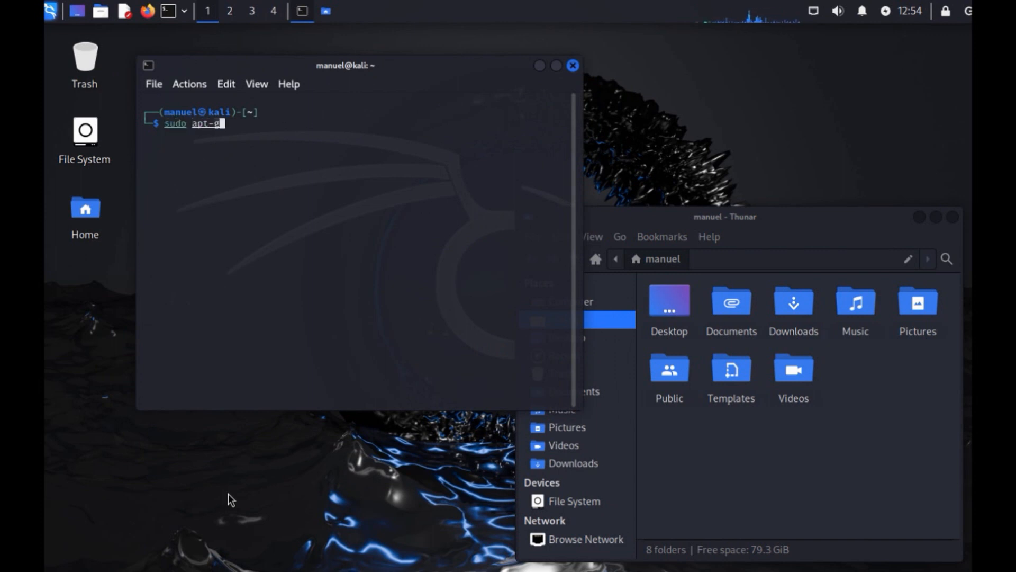
pyautogui.press('Return')
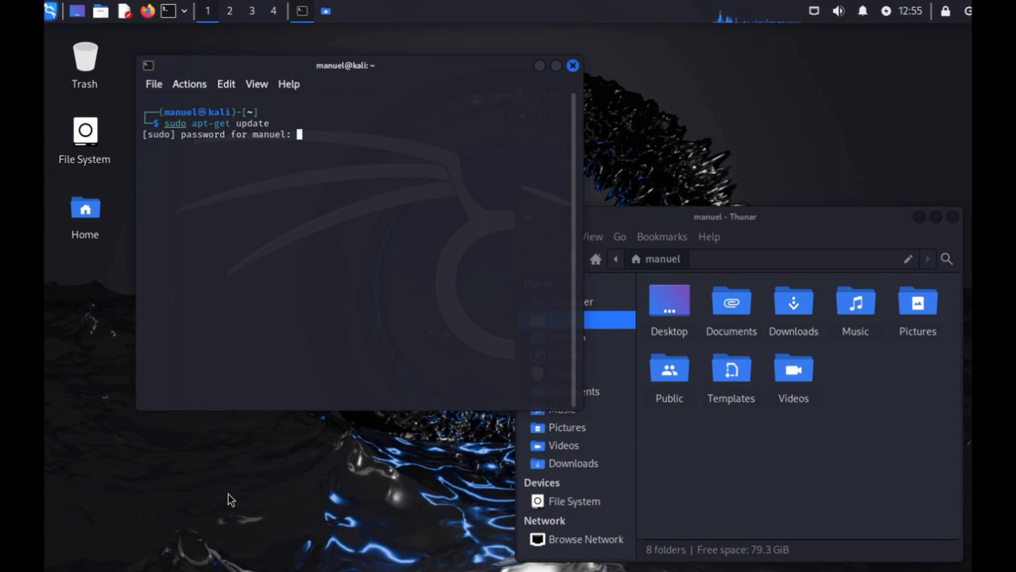
pyautogui.press('Return')
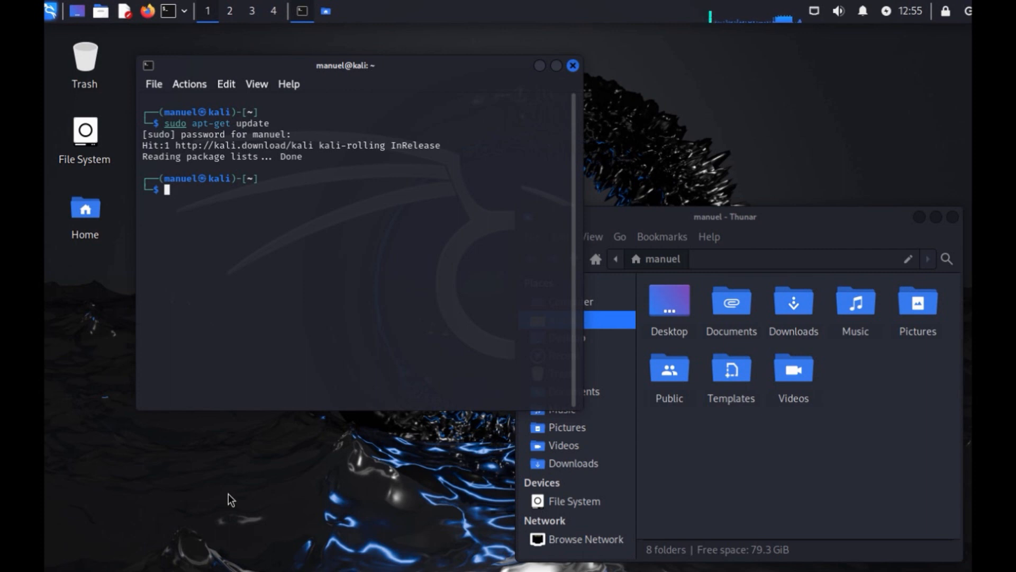
# Run sudo apt-get upgrade in the terminal and answer y to continue with the package upgrade
pyautogui.write('sudo')
pyautogui.press('Tab')
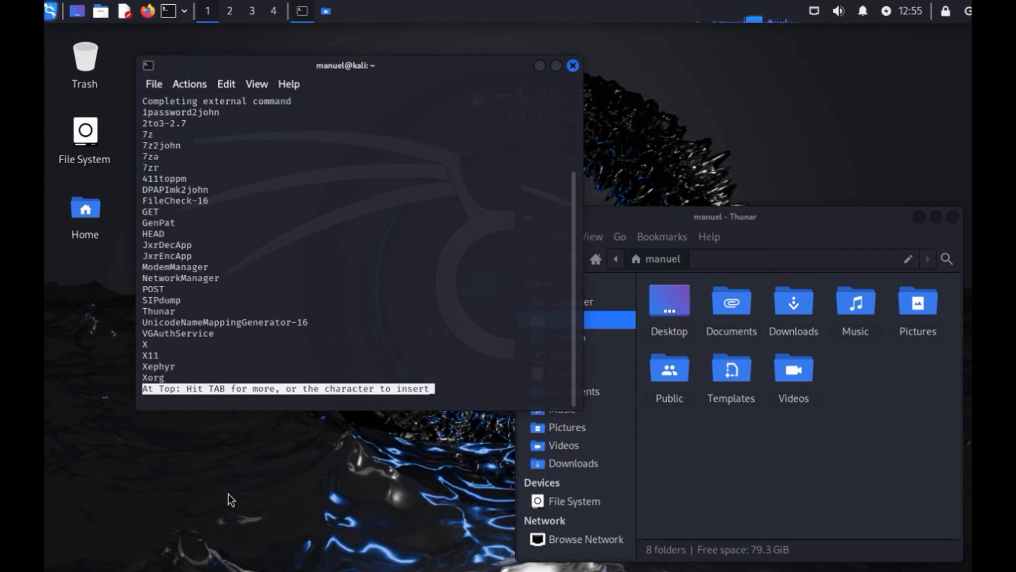
pyautogui.press('Escape')
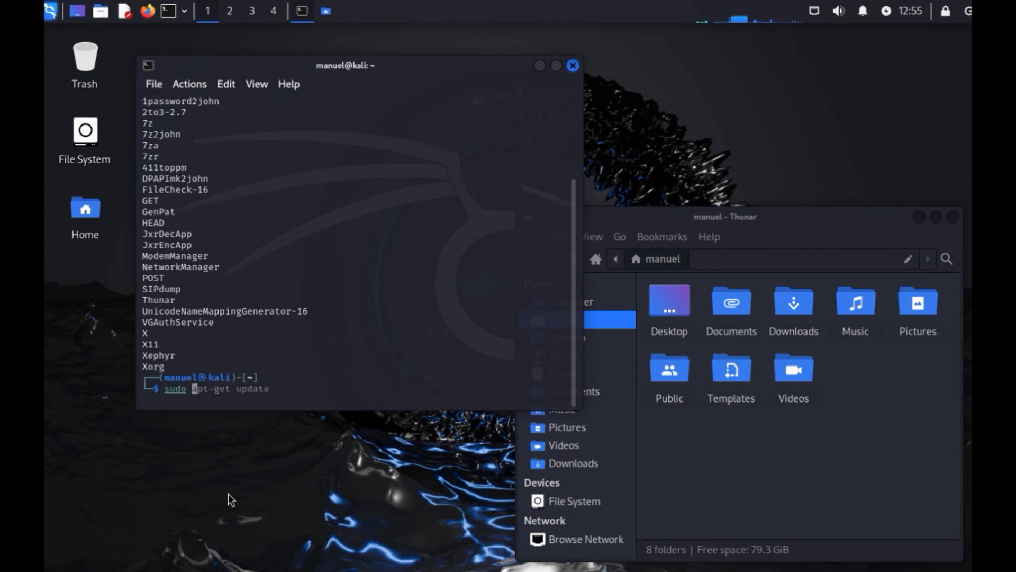
pyautogui.write('apt-get upgrade')
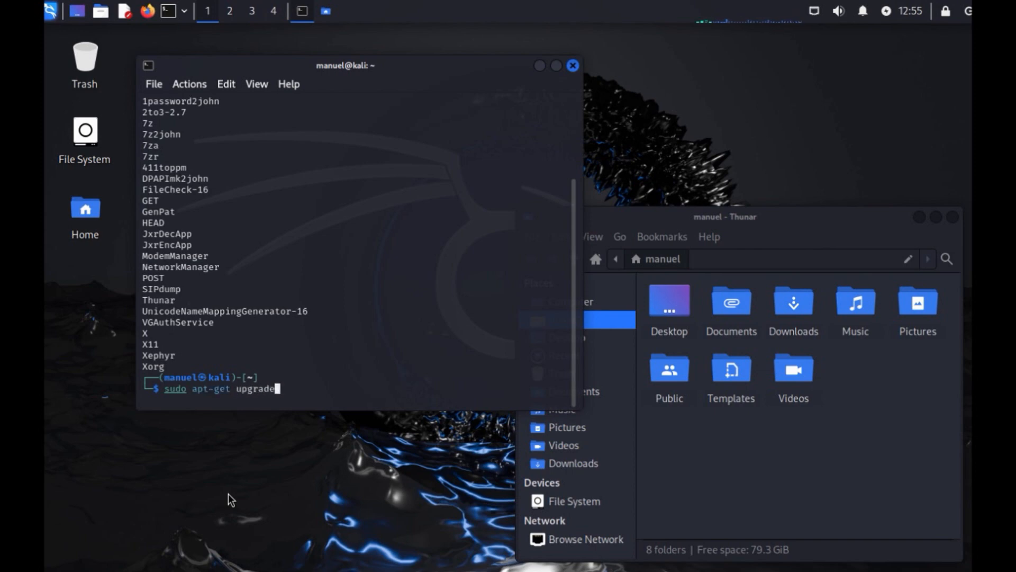
pyautogui.press('Return')
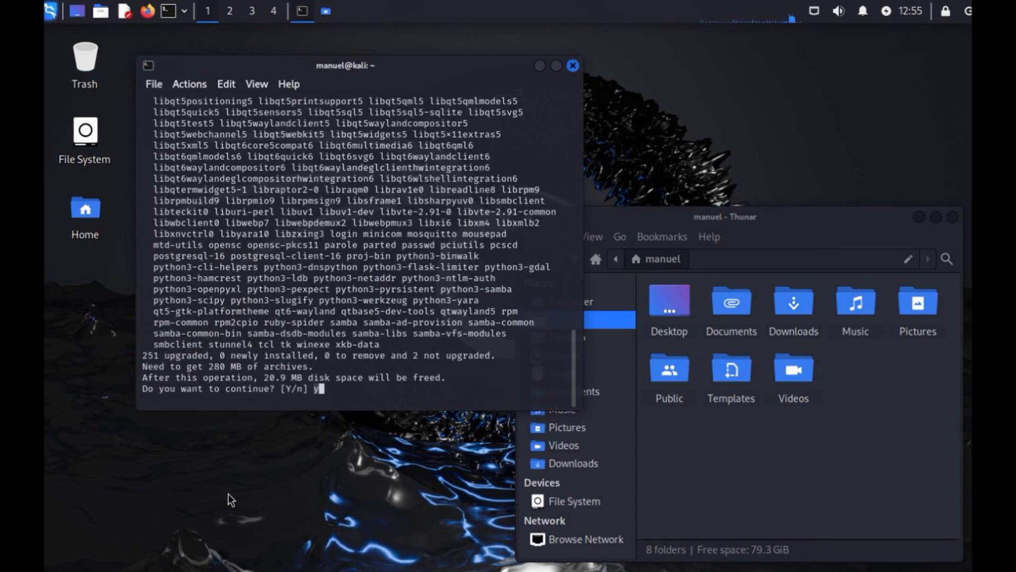
pyautogui.write('y')
pyautogui.press('Return')
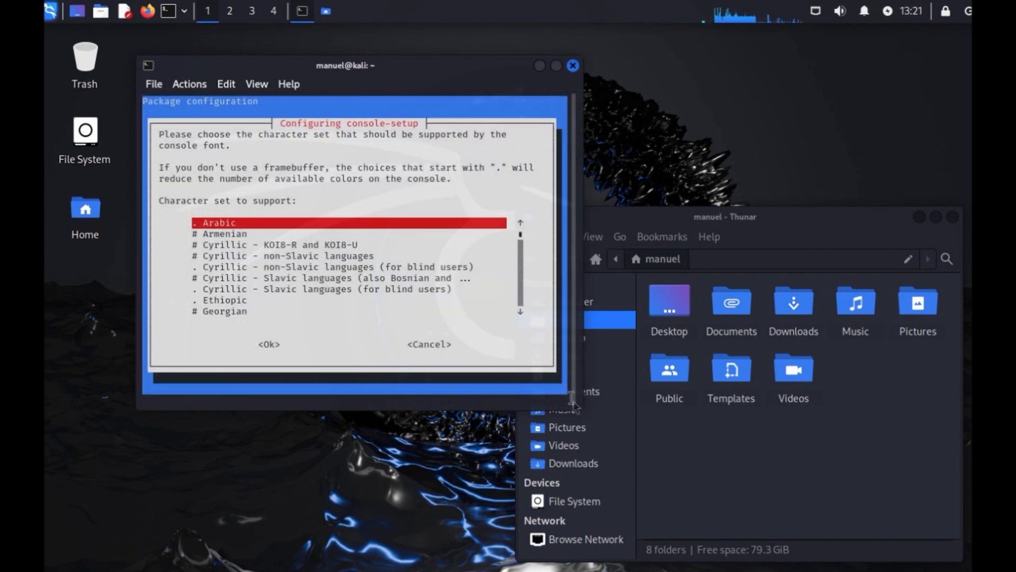
# Move down the character set list in the console-setup configuration and confirm a set for the console font
pyautogui.press('Down')
pyautogui.press('Down')
pyautogui.press('Down')
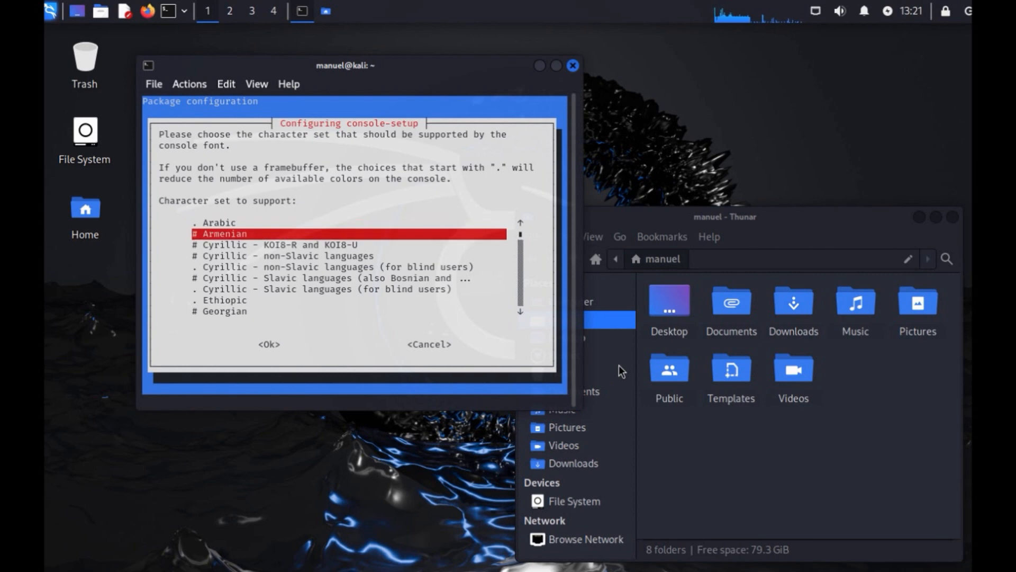
pyautogui.press('Down')
pyautogui.press('Down')
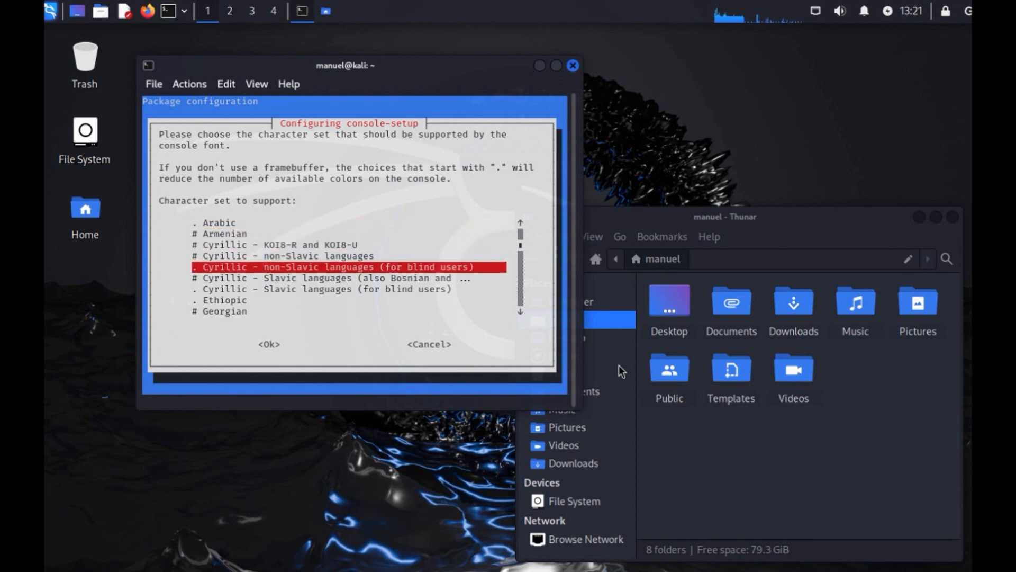
pyautogui.press('Return')
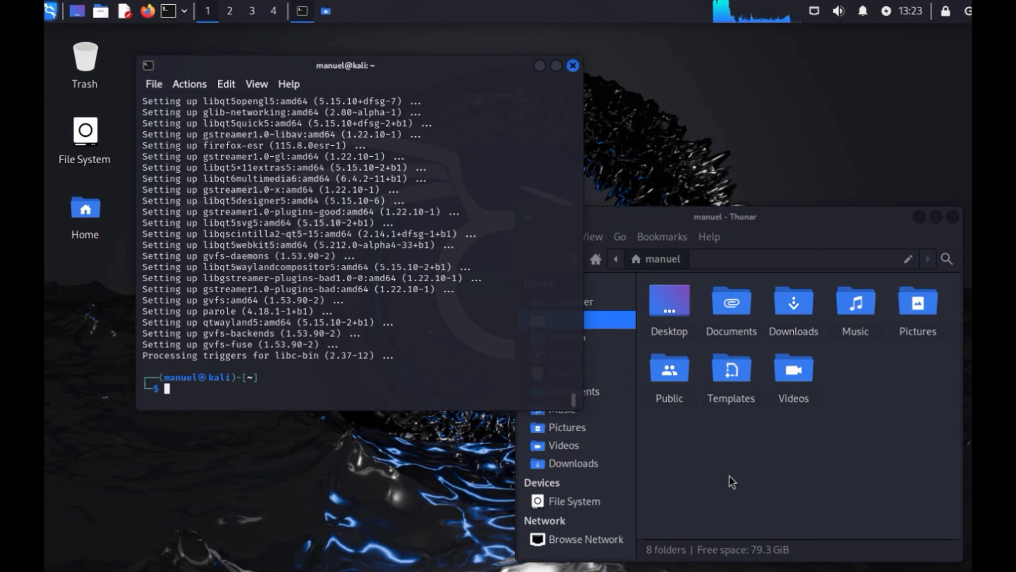
# End the terminal session with exit and close the file manager window
pyautogui.write('exit')
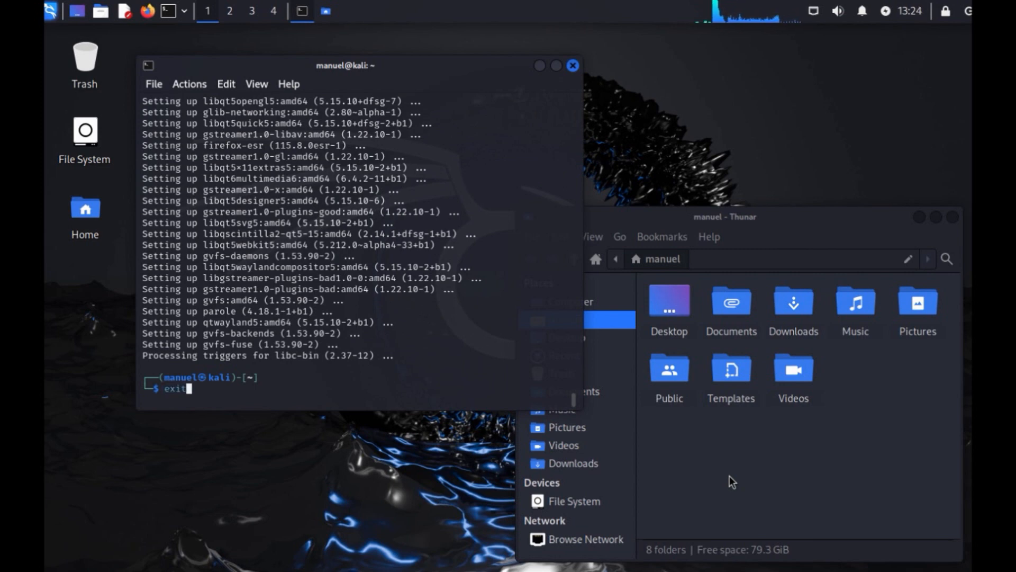
pyautogui.press('Return')
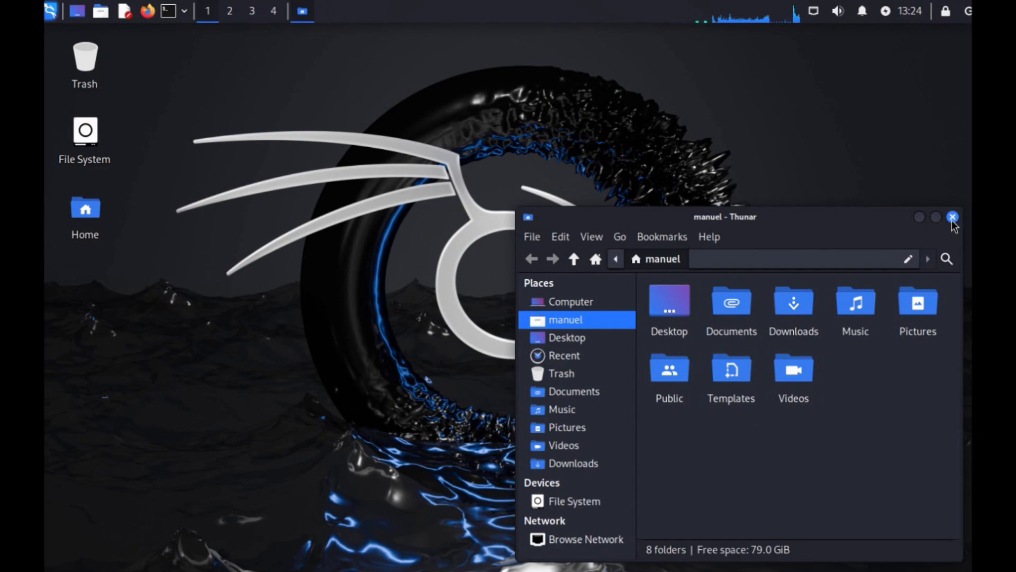
pyautogui.click(953, 217)
# Open the log-out options of the desktop session
pyautogui.click(967, 10)
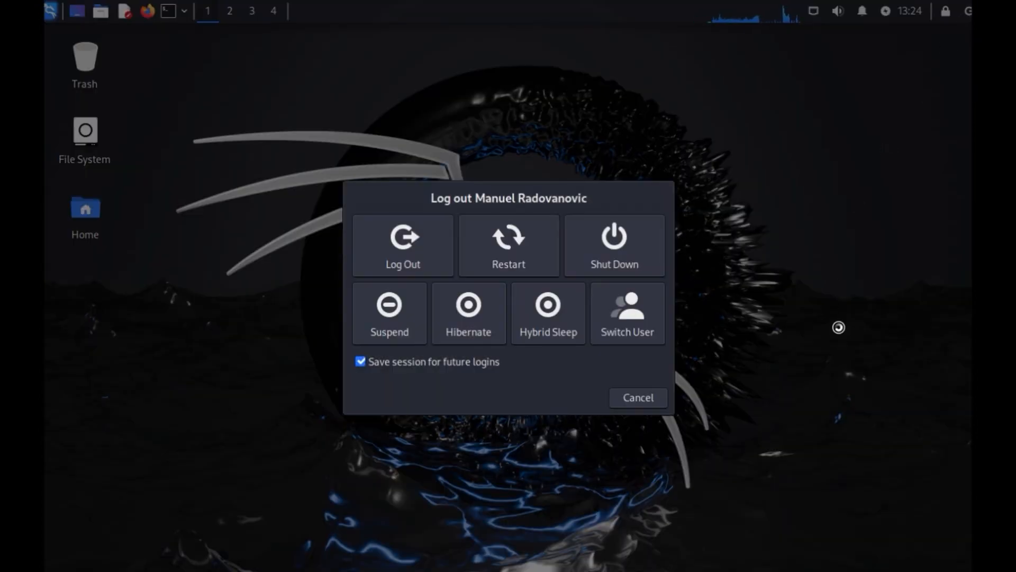